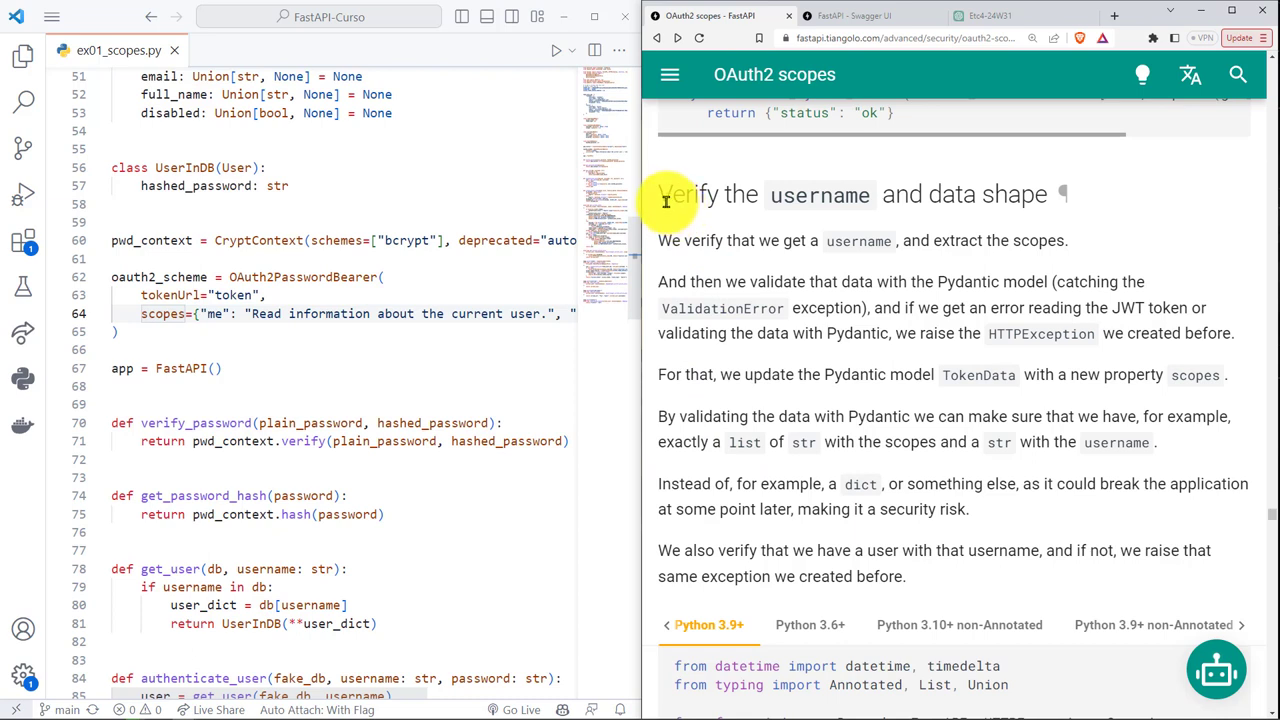
Step: Select the section heading, then the first paragraph's opening words through 'we get a username'
left_click_drag(665, 200, 1057, 200)
left_click(777, 345)
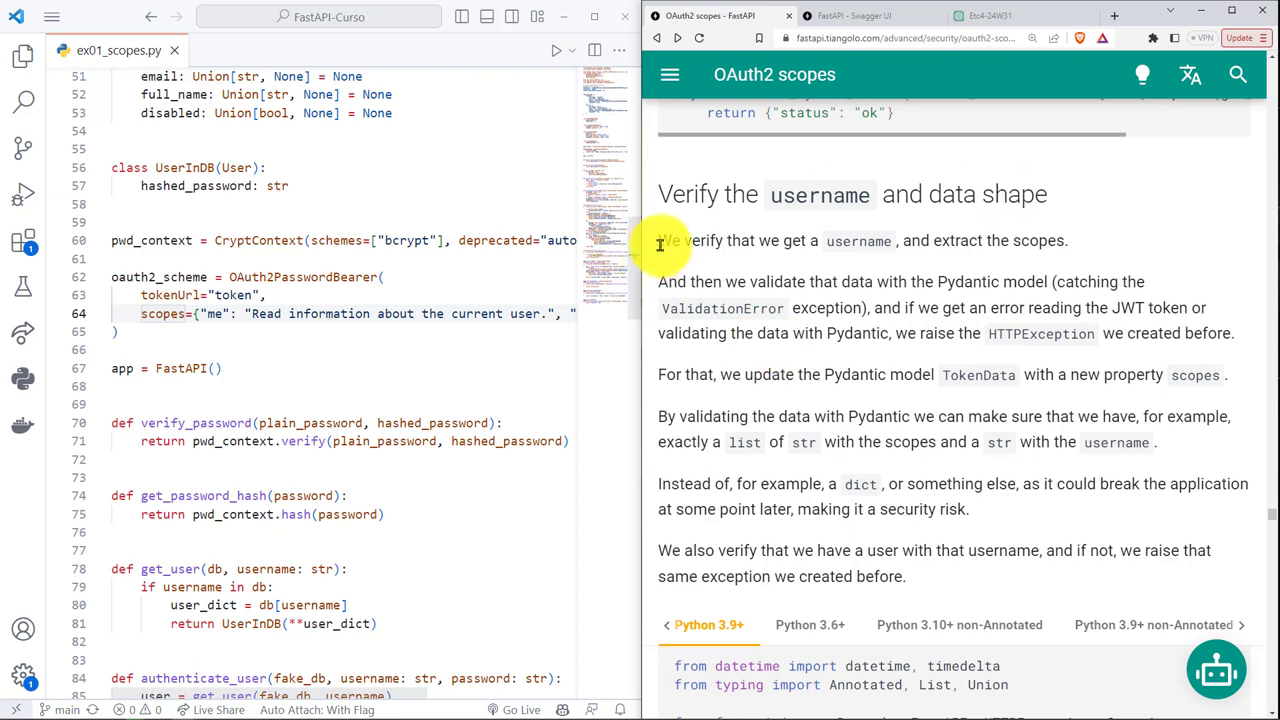
left_click_drag(671, 241, 773, 244)
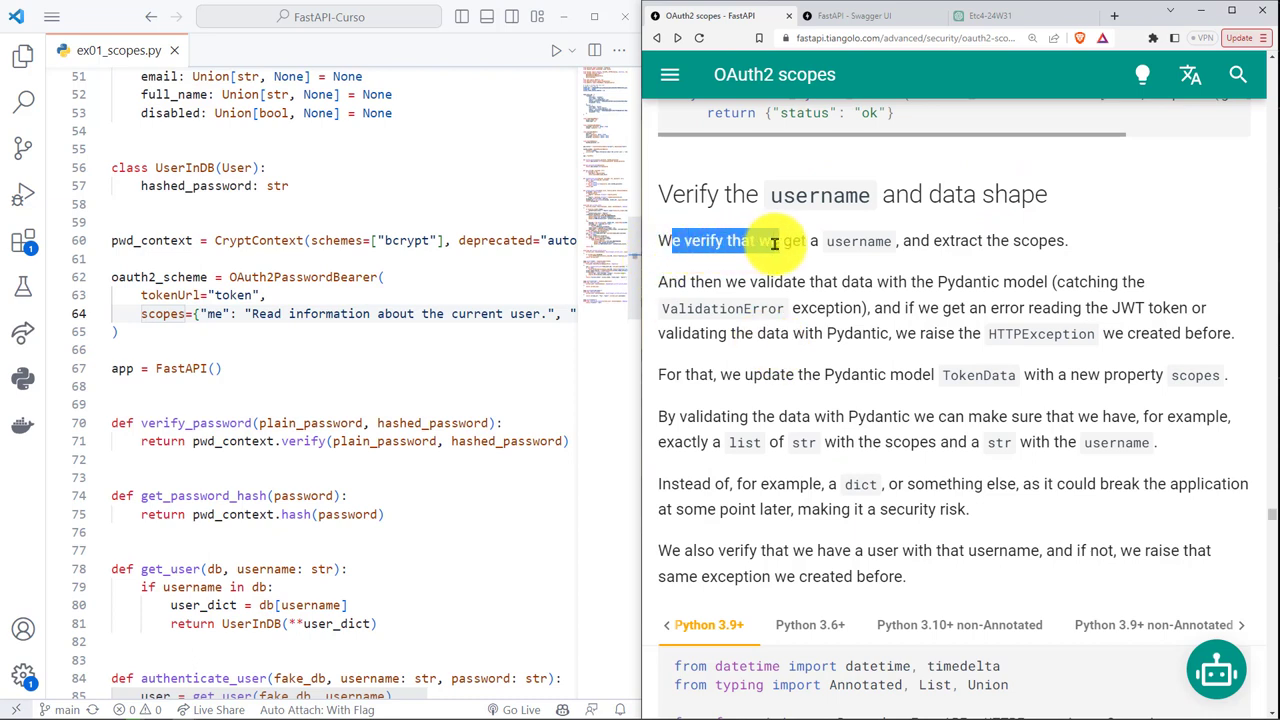
left_click_drag(773, 244, 905, 243)
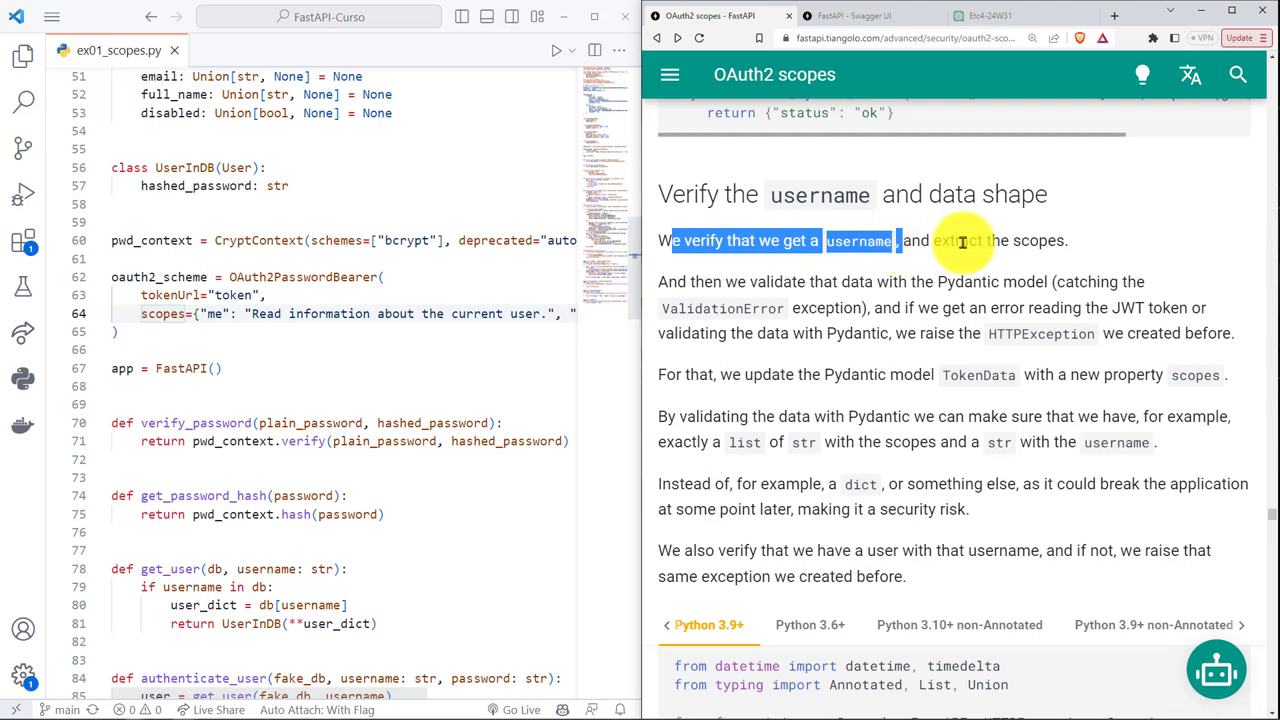
left_click(1026, 242)
Step: Draw a green stroke over 'validate that data with the' in the validation sentence
scroll(791, 240, "down", 1)
left_click_drag(674, 234, 938, 216)
left_click(760, 224)
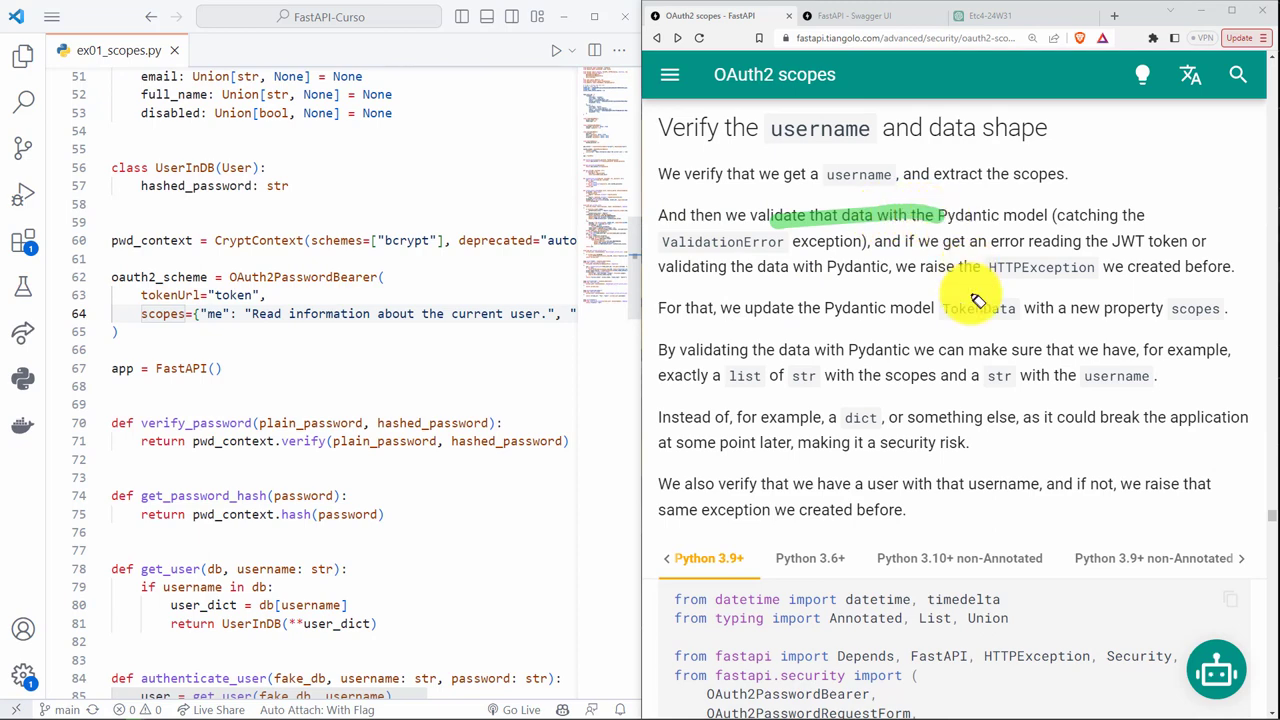
Step: Draw green strokes over Pydantic model, ValidationError, JWT token, HTTPException and 'we created before'
left_click_drag(940, 216, 1020, 216)
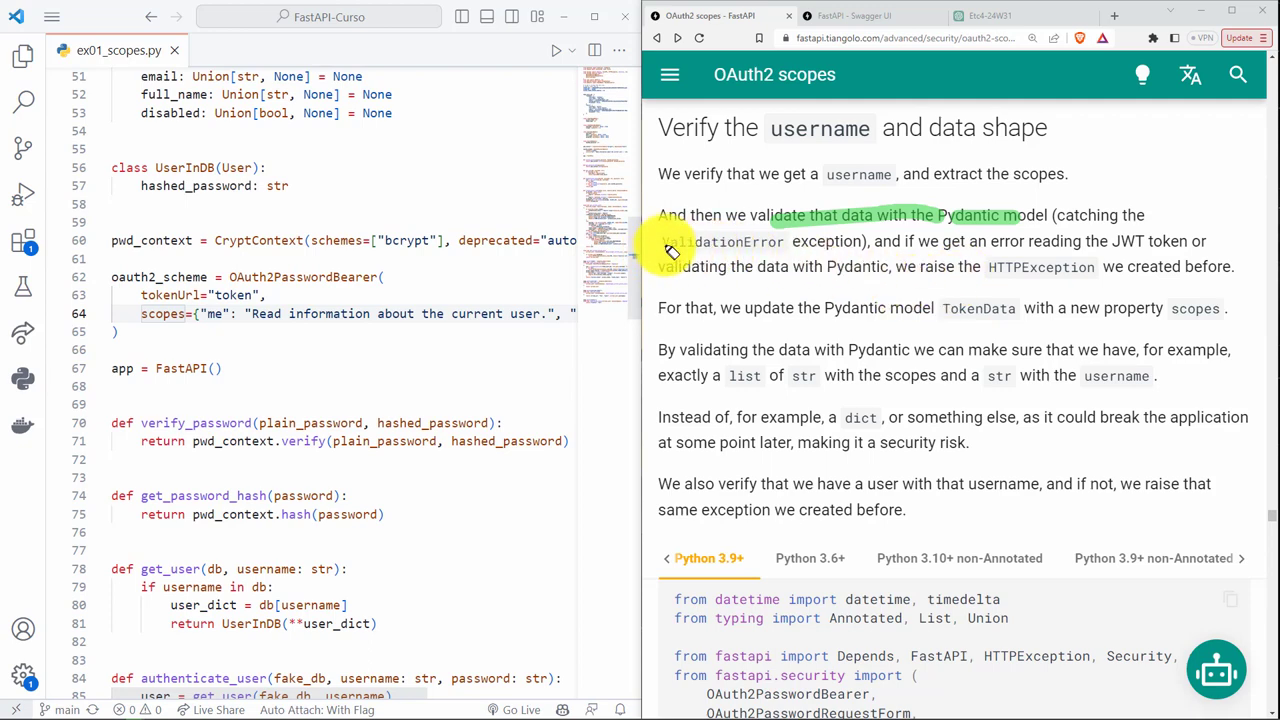
left_click_drag(660, 242, 785, 242)
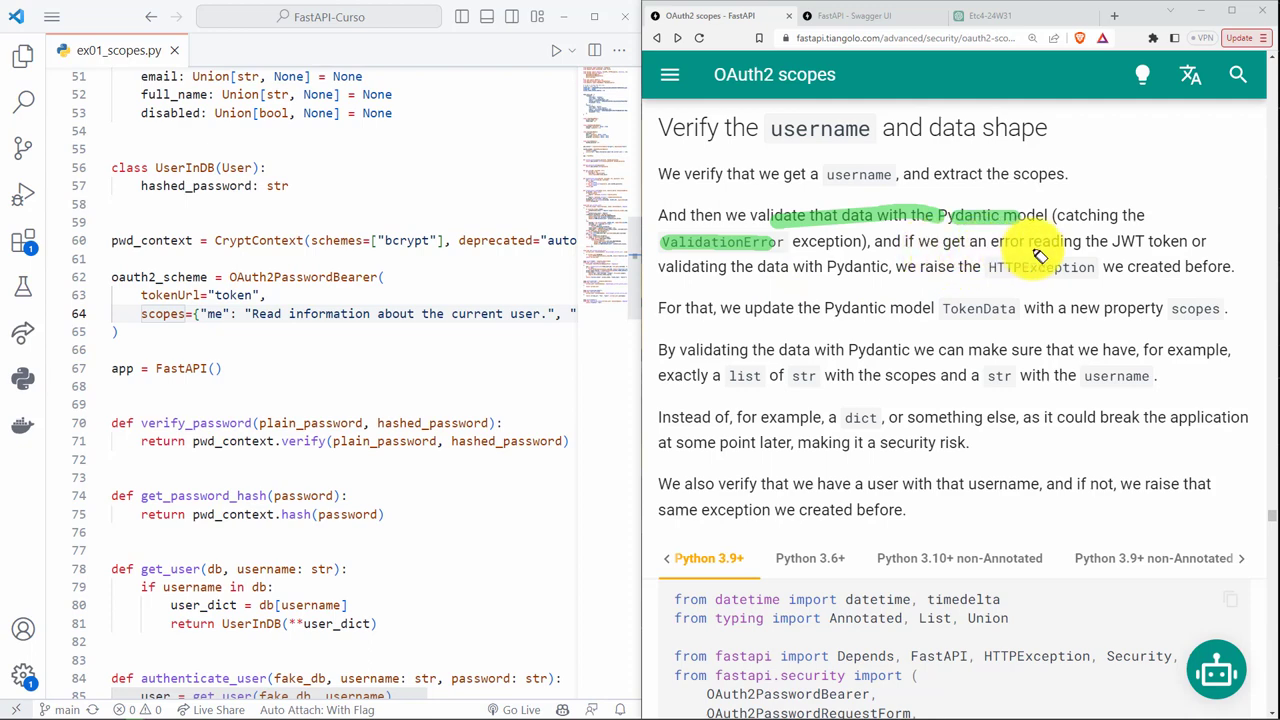
left_click_drag(1187, 241, 1086, 241)
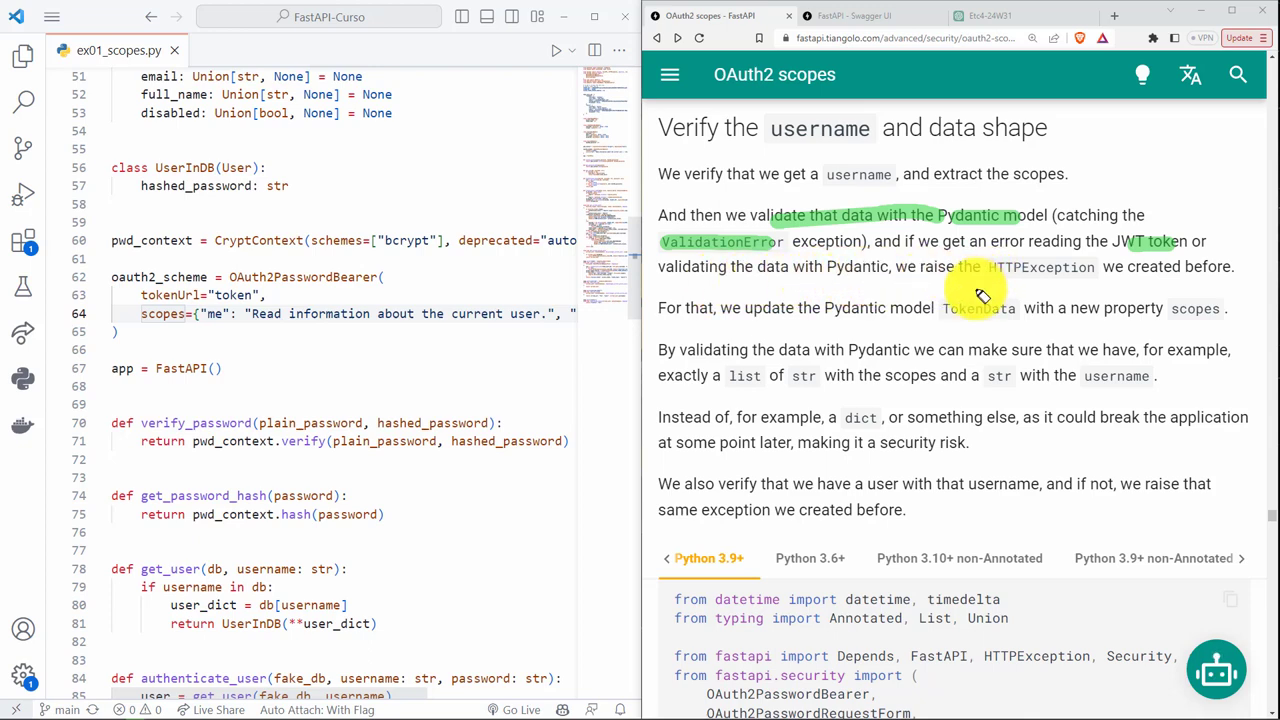
left_click_drag(988, 268, 1097, 268)
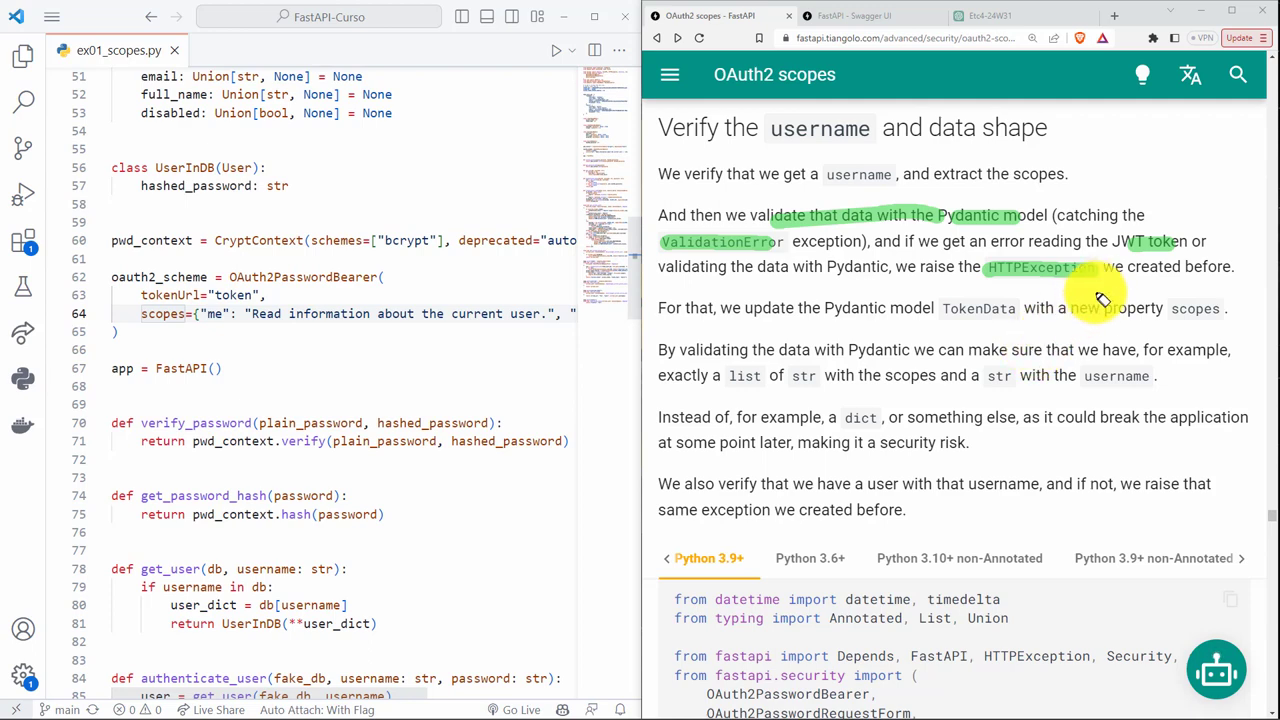
left_click_drag(1103, 268, 1232, 268)
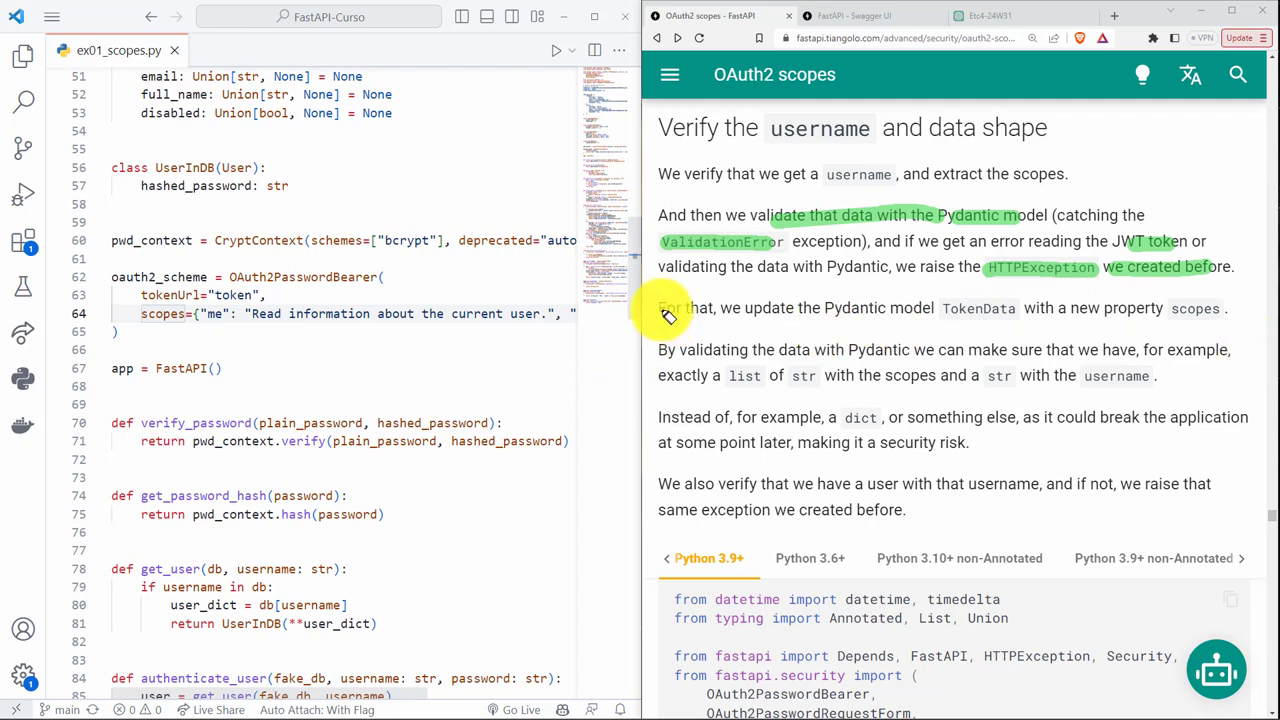
Step: Mark the TokenData scopes sentence pink, the list/str/username sentence yellow, and 'Instead' blue
left_click_drag(658, 308, 1016, 312)
left_click_drag(1135, 310, 1228, 312)
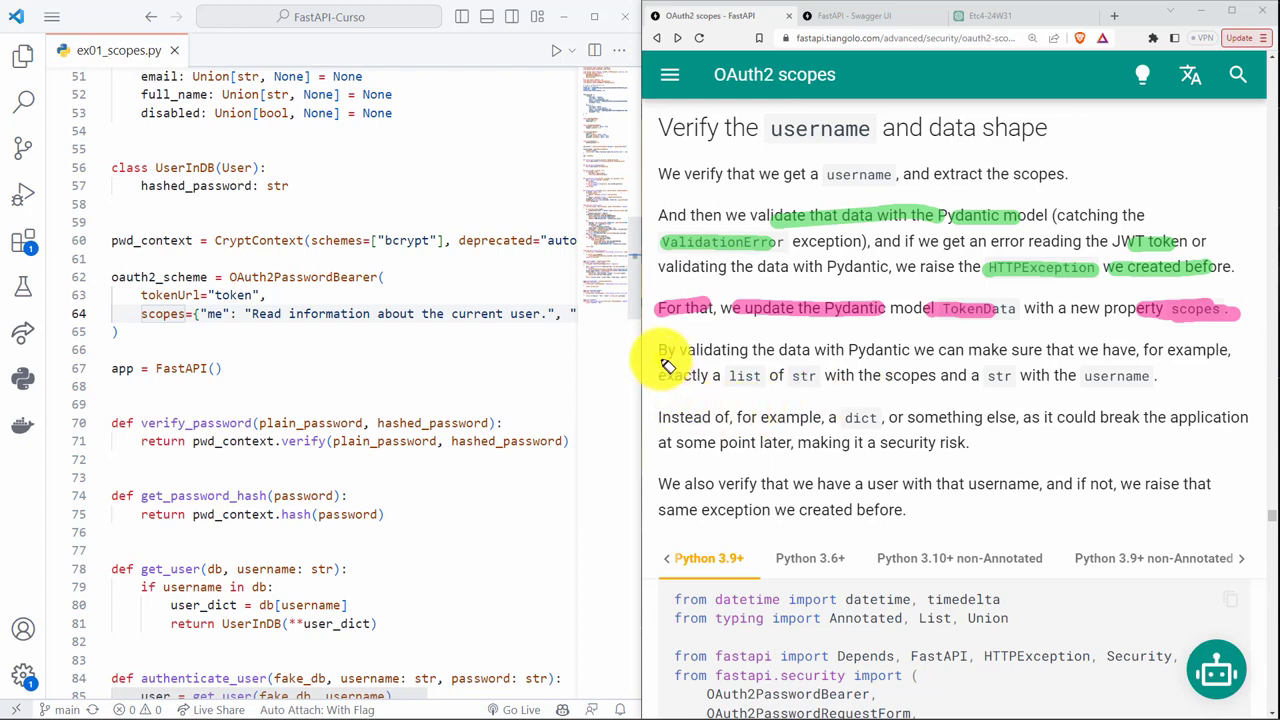
left_click_drag(718, 360, 1145, 360)
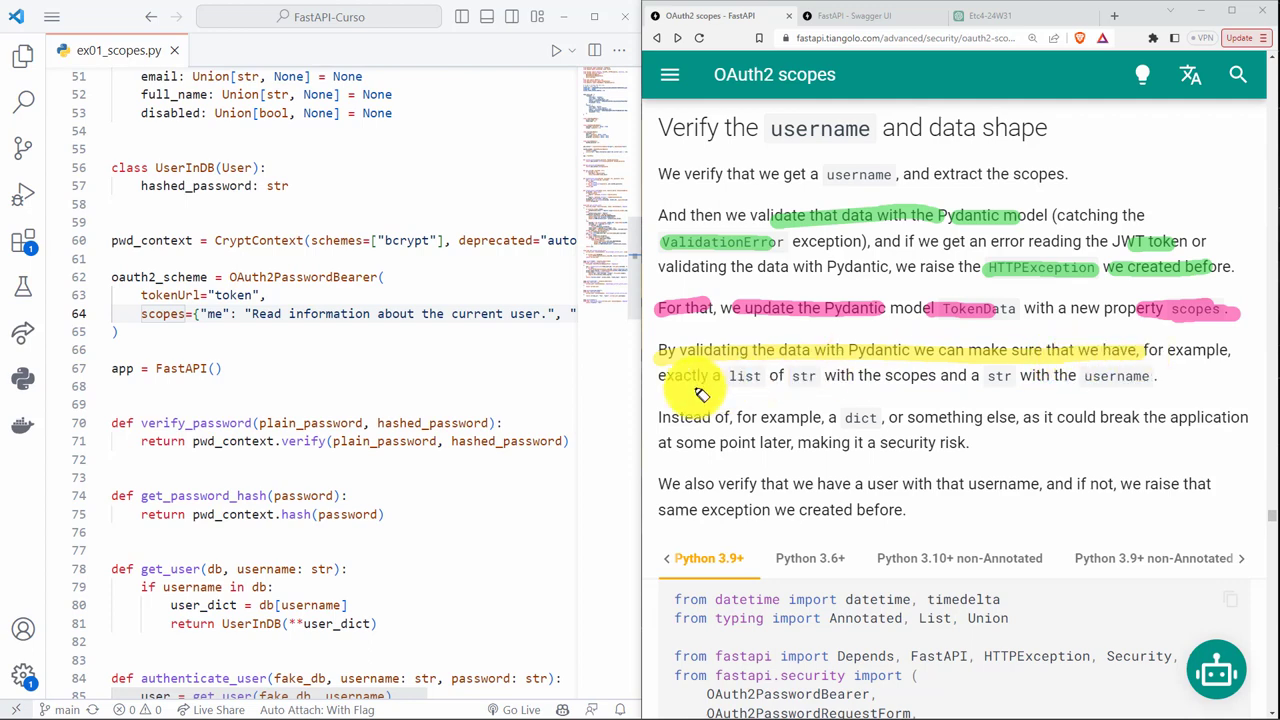
left_click_drag(660, 378, 818, 386)
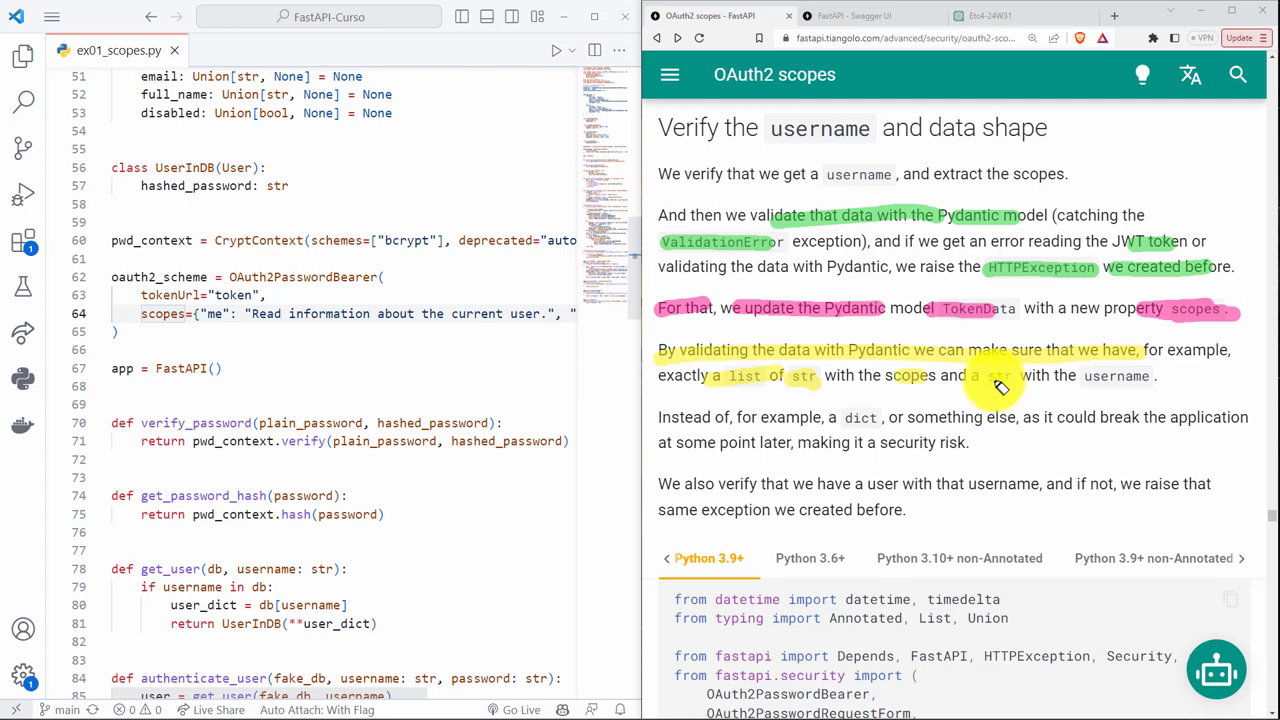
left_click_drag(1016, 390, 1145, 390)
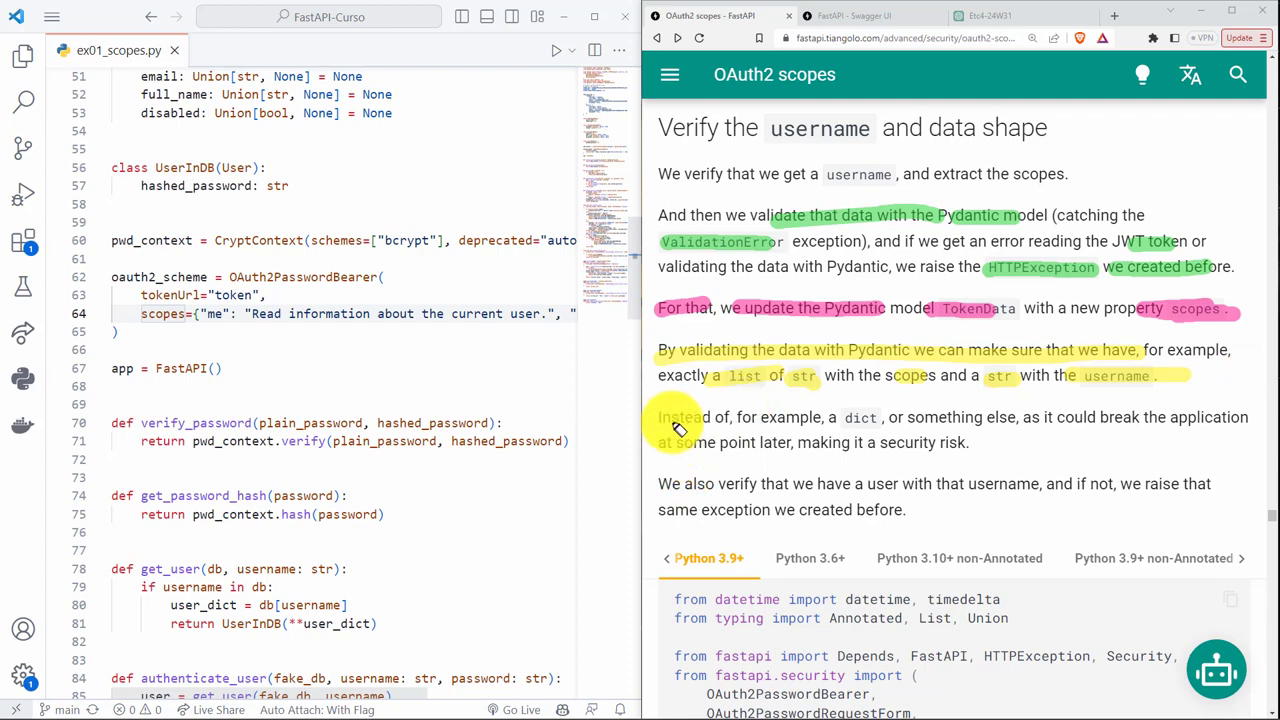
left_click_drag(660, 418, 712, 418)
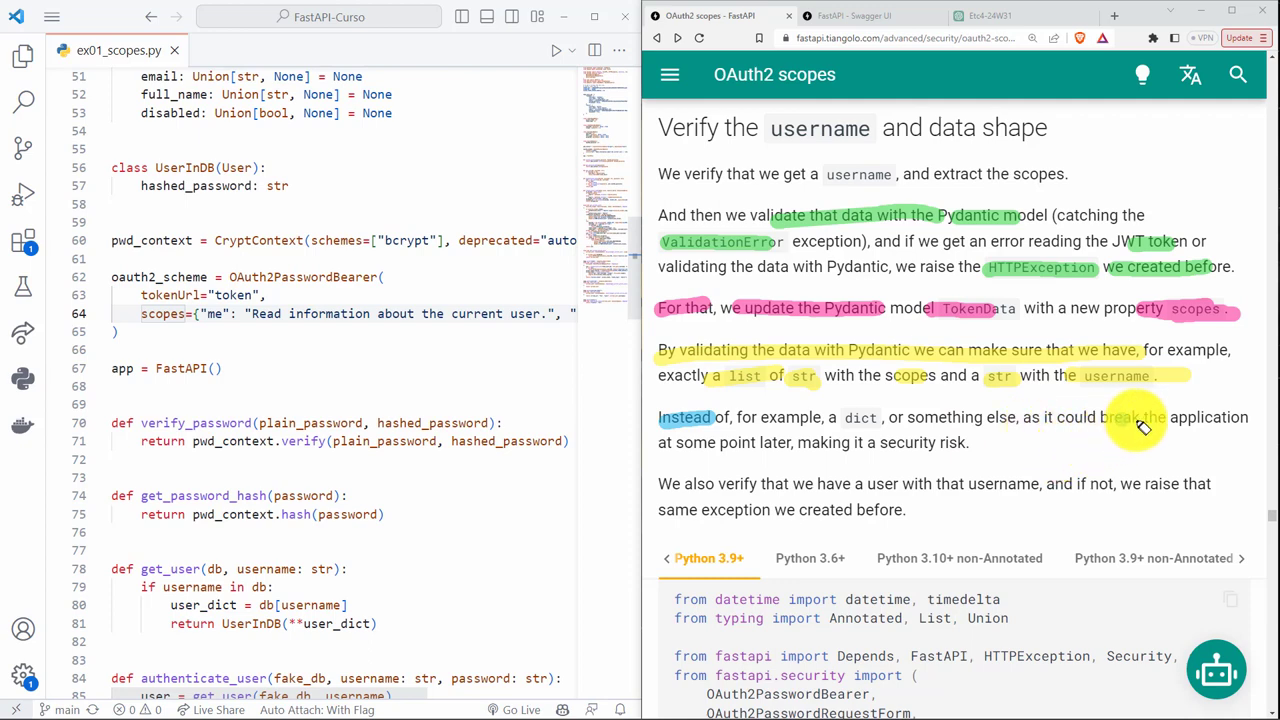
Step: Mark 'break the application', 'some point later' and 'making it a security risk' in blue
left_click_drag(1114, 425, 1222, 428)
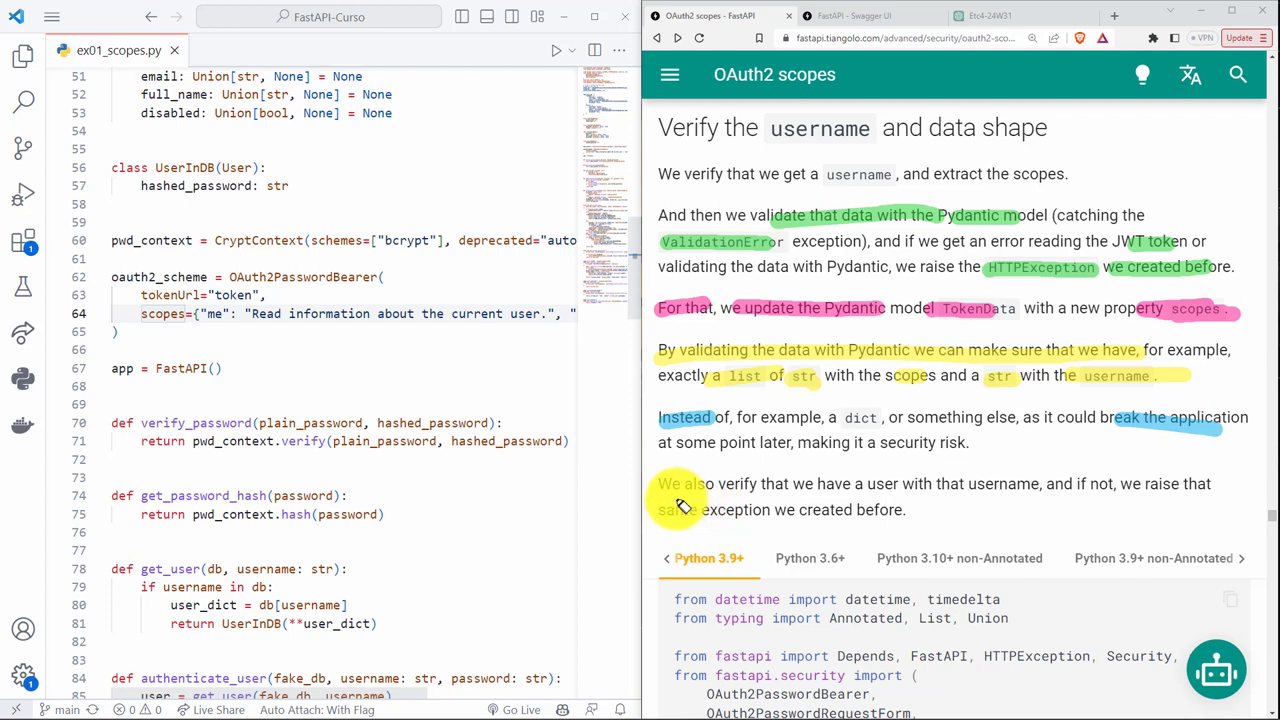
left_click_drag(676, 442, 795, 442)
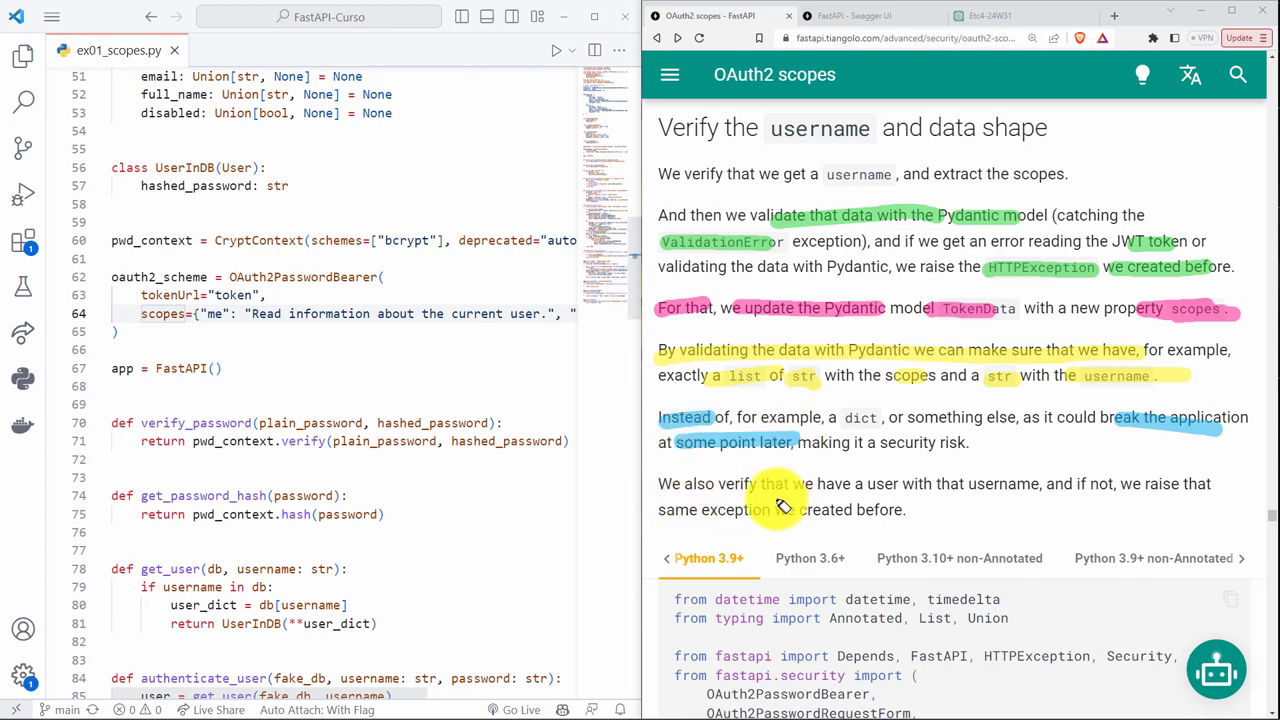
left_click_drag(818, 443, 970, 443)
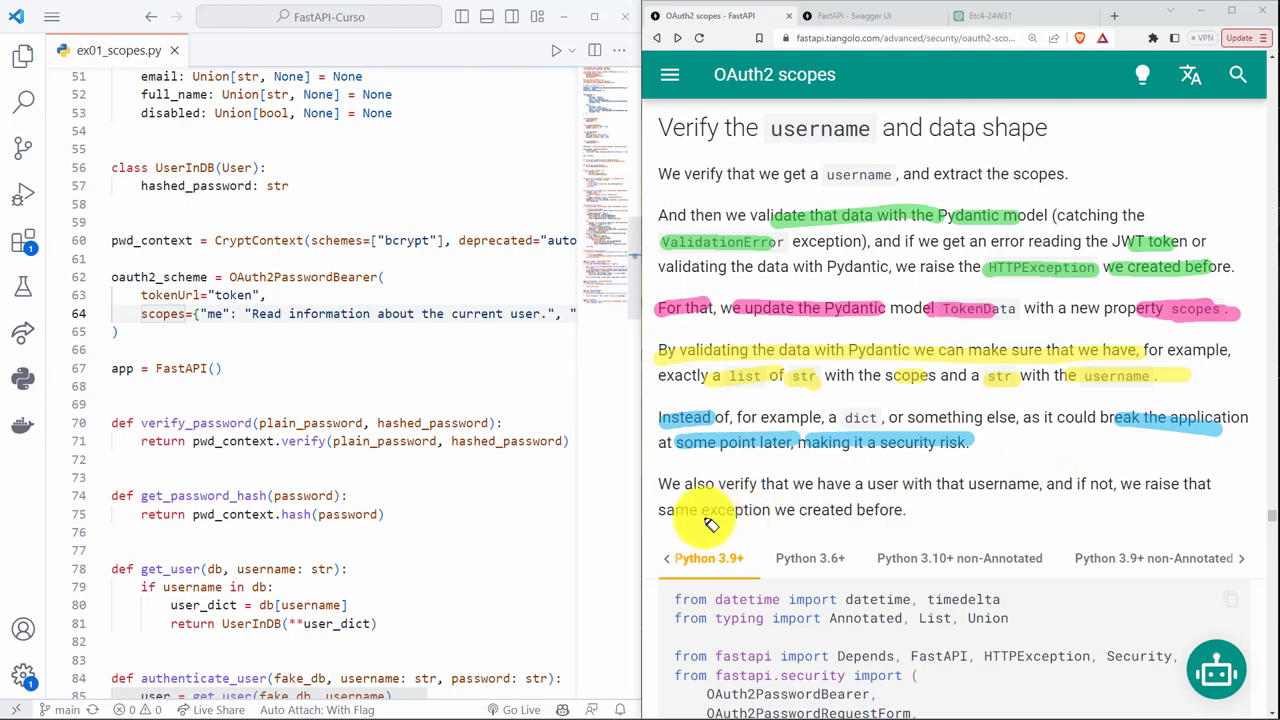
Step: Mark the user-check paragraph in cyan, then erase every highlight from the page with Escape
mouse_move(660, 488)
left_mouse_down()
mouse_move(700, 500)
mouse_move(1034, 502)
left_mouse_up()
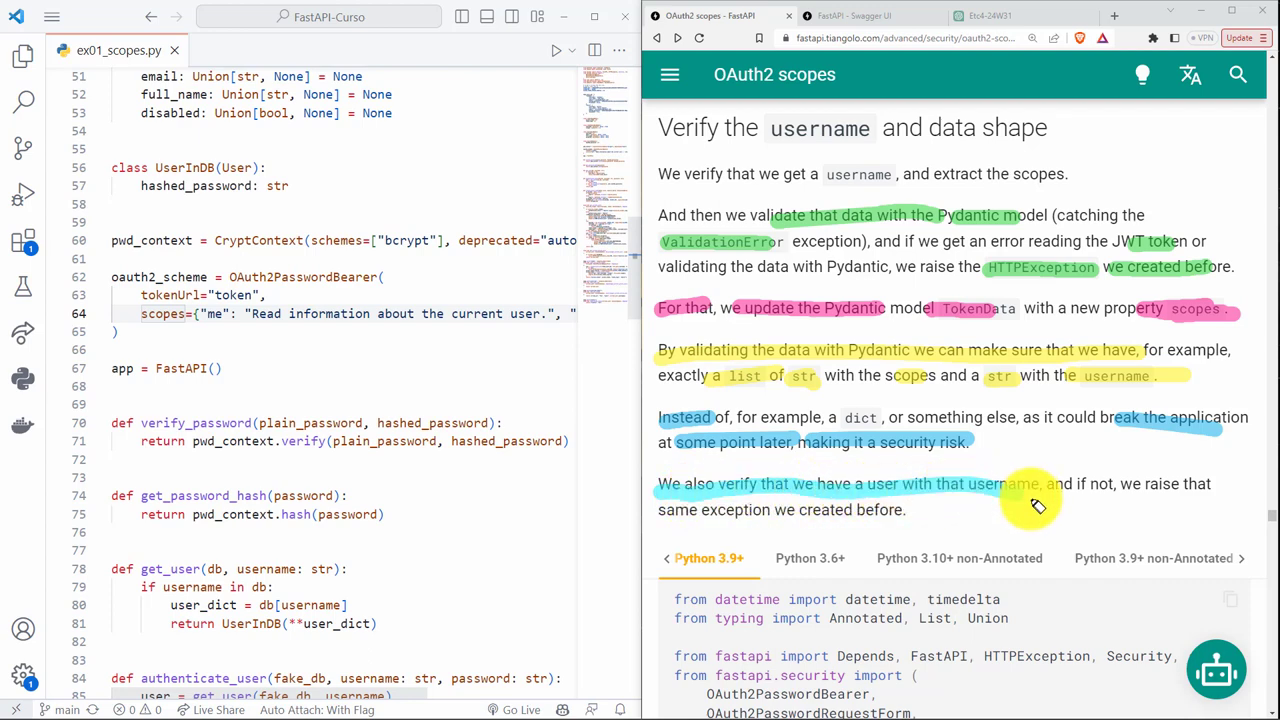
mouse_move(1058, 506)
left_mouse_down()
mouse_move(1118, 513)
mouse_move(1205, 498)
left_mouse_up()
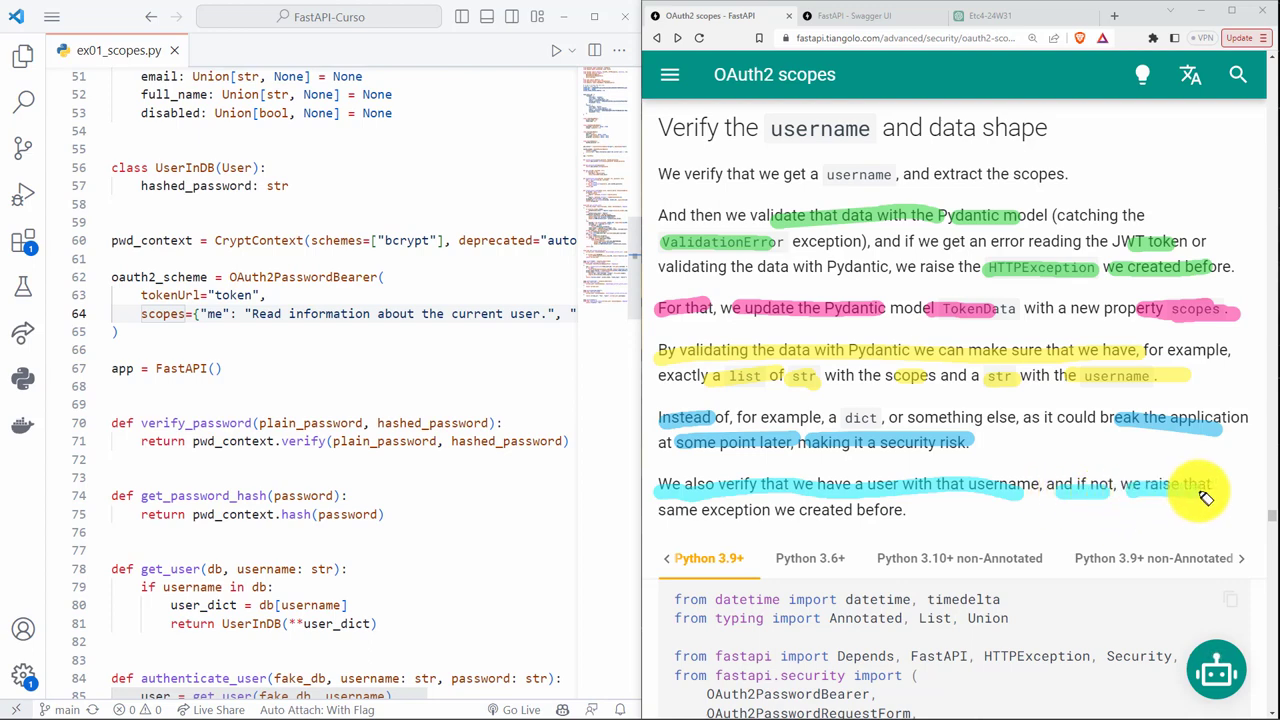
left_click_drag(660, 512, 905, 510)
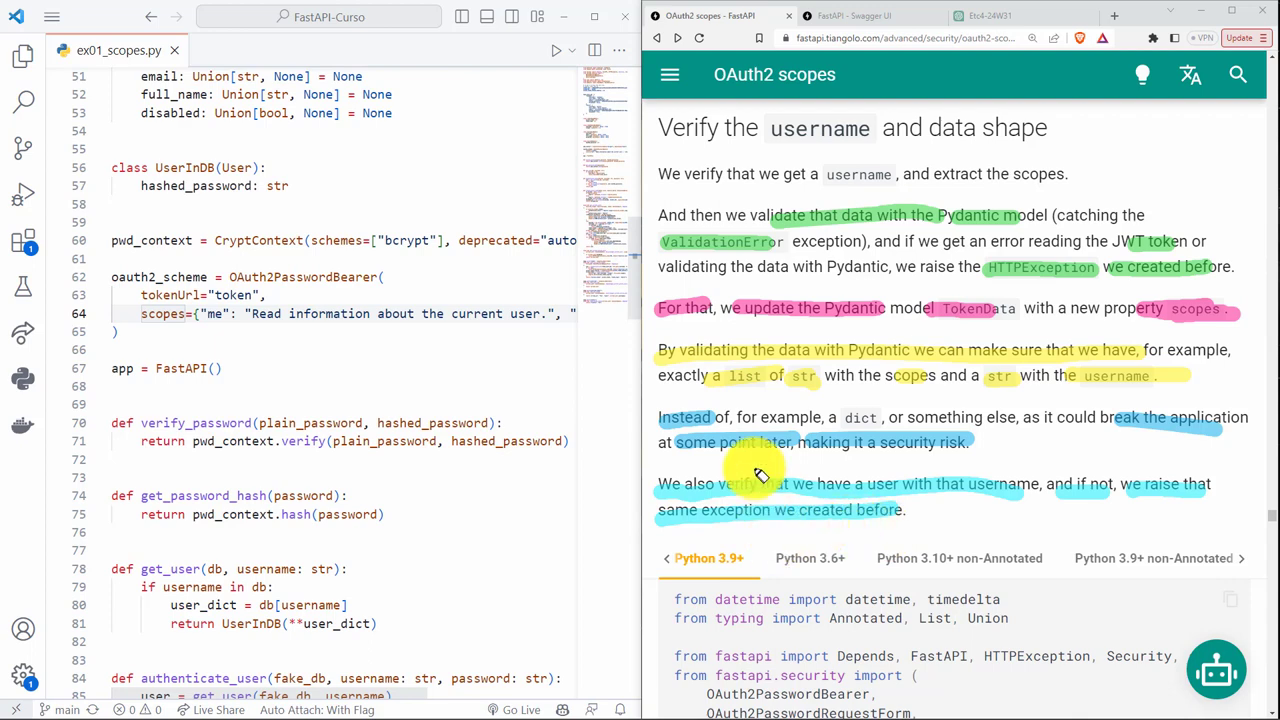
key("Escape")
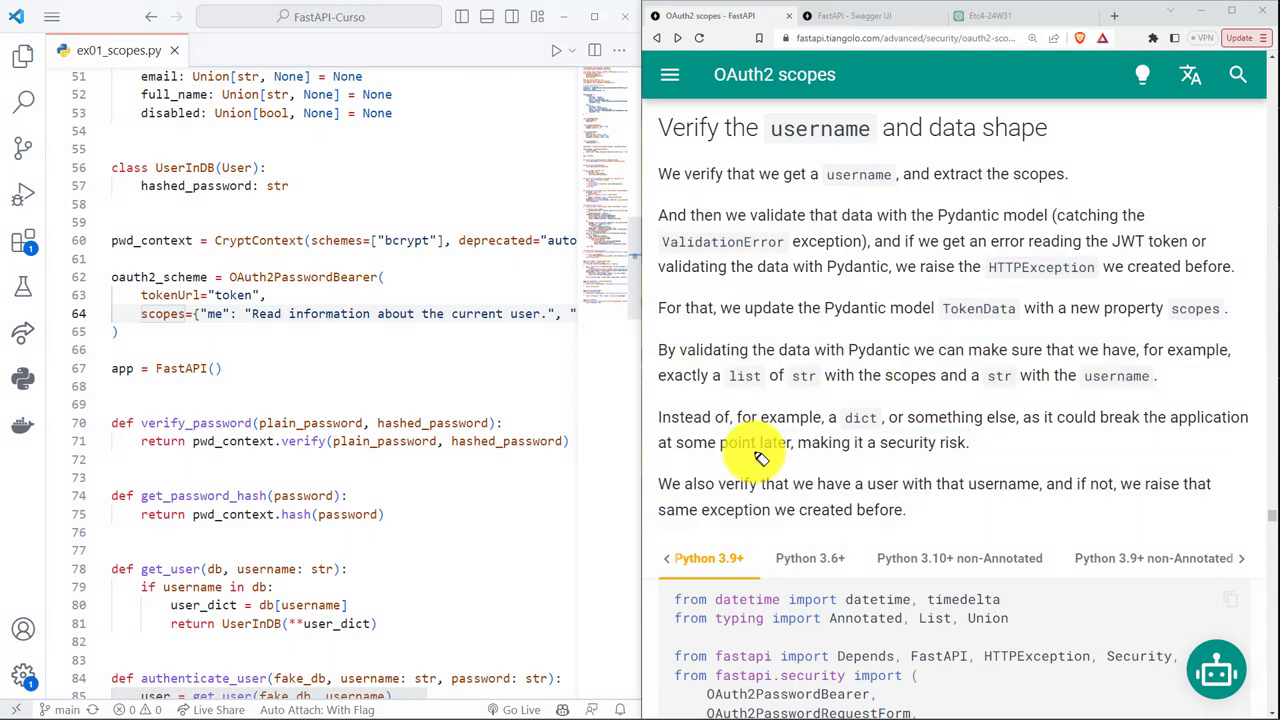
scroll(929, 458, "down", 3)
scroll(929, 458, "down", 5)
scroll(929, 458, "down", 4)
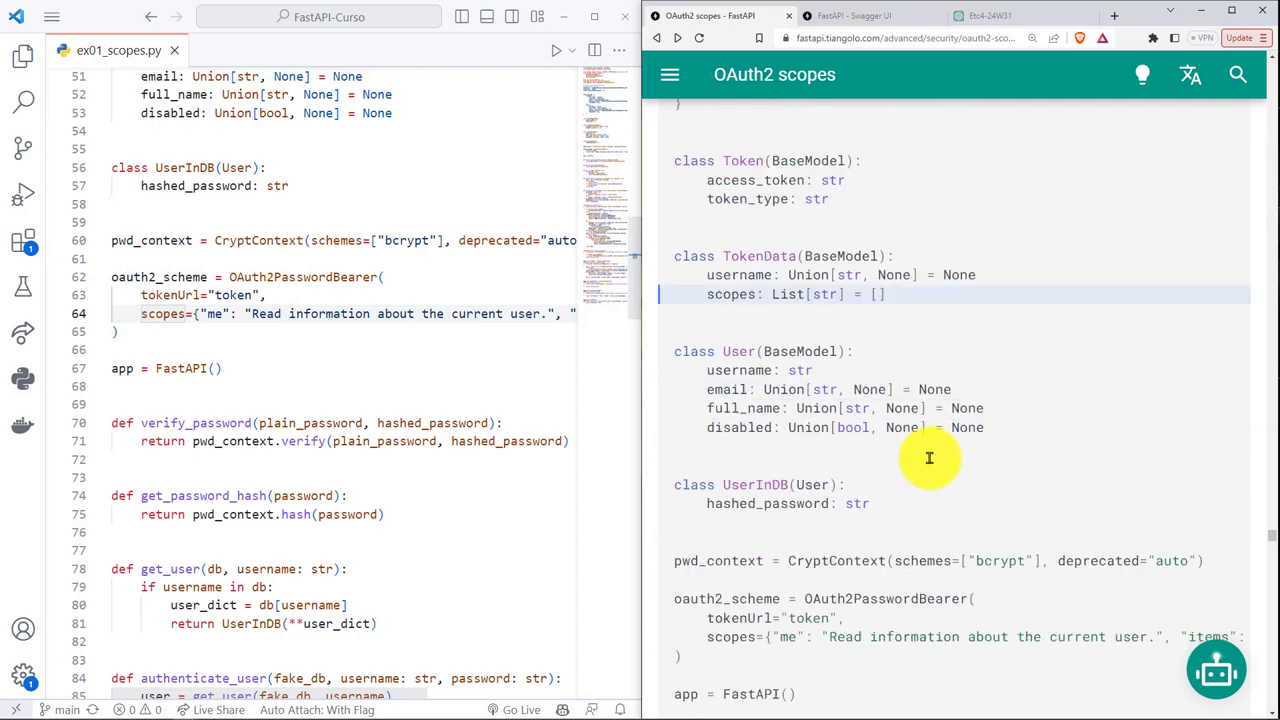
scroll(929, 458, "down", 2)
scroll(920, 443, "up", 3)
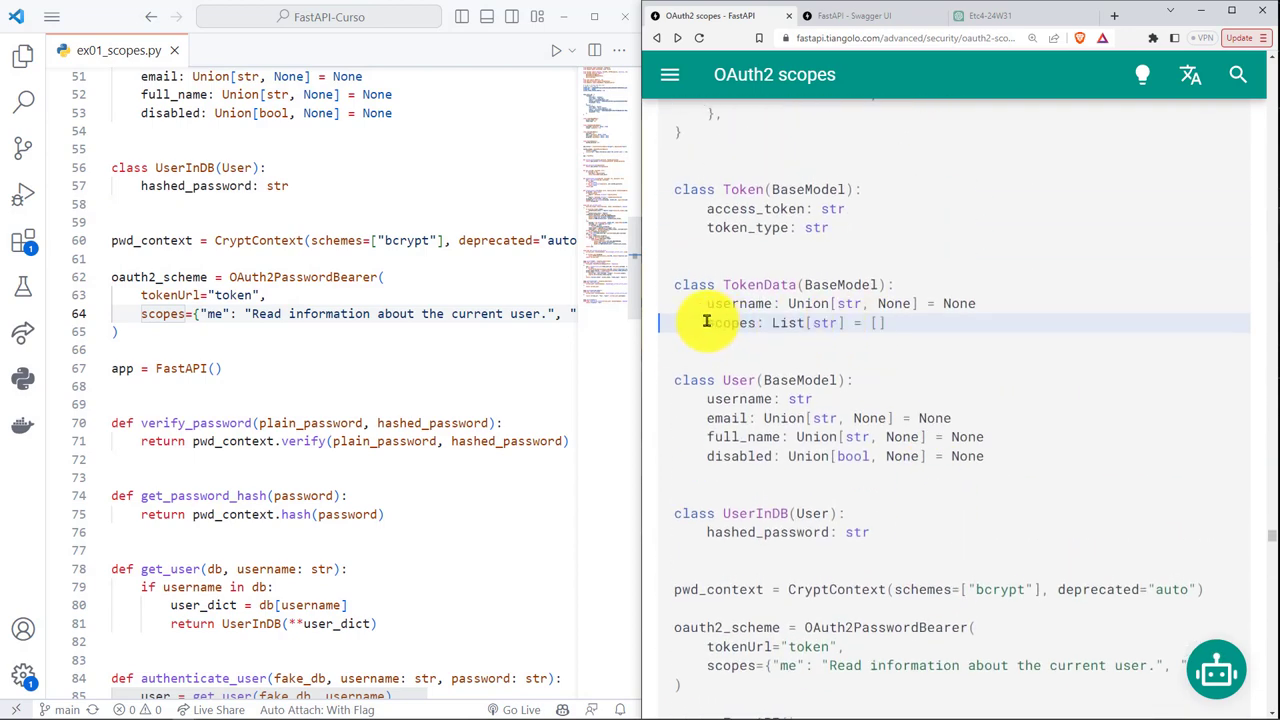
triple_click(758, 322)
left_click(783, 303)
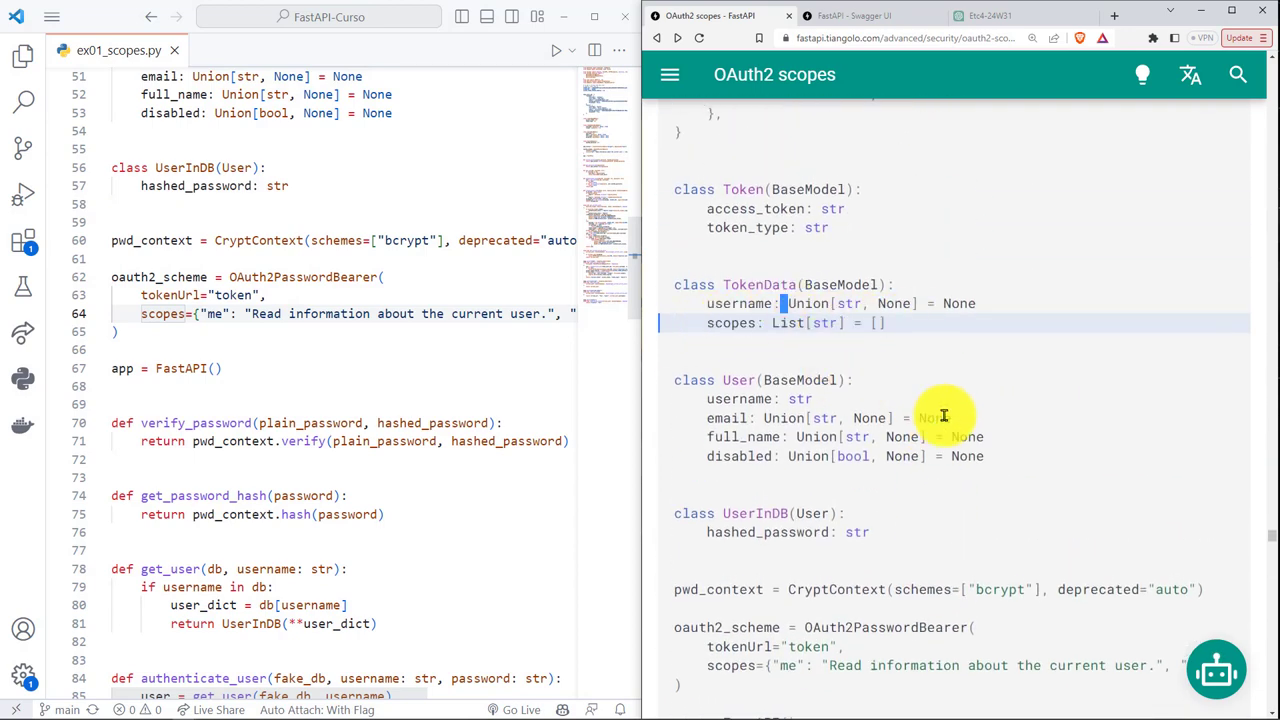
double_click(726, 322)
scroll(985, 393, "down", 2)
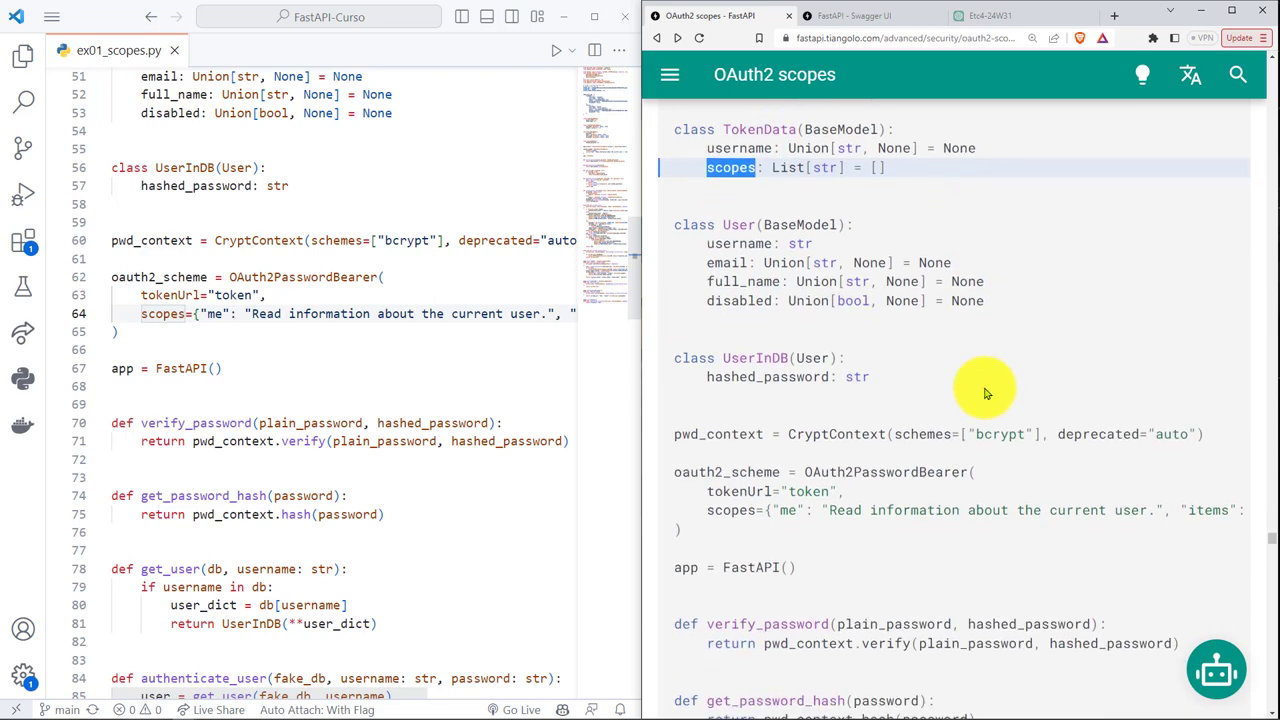
scroll(985, 393, "down", 3)
scroll(980, 394, "down", 6)
scroll(983, 401, "up", 1)
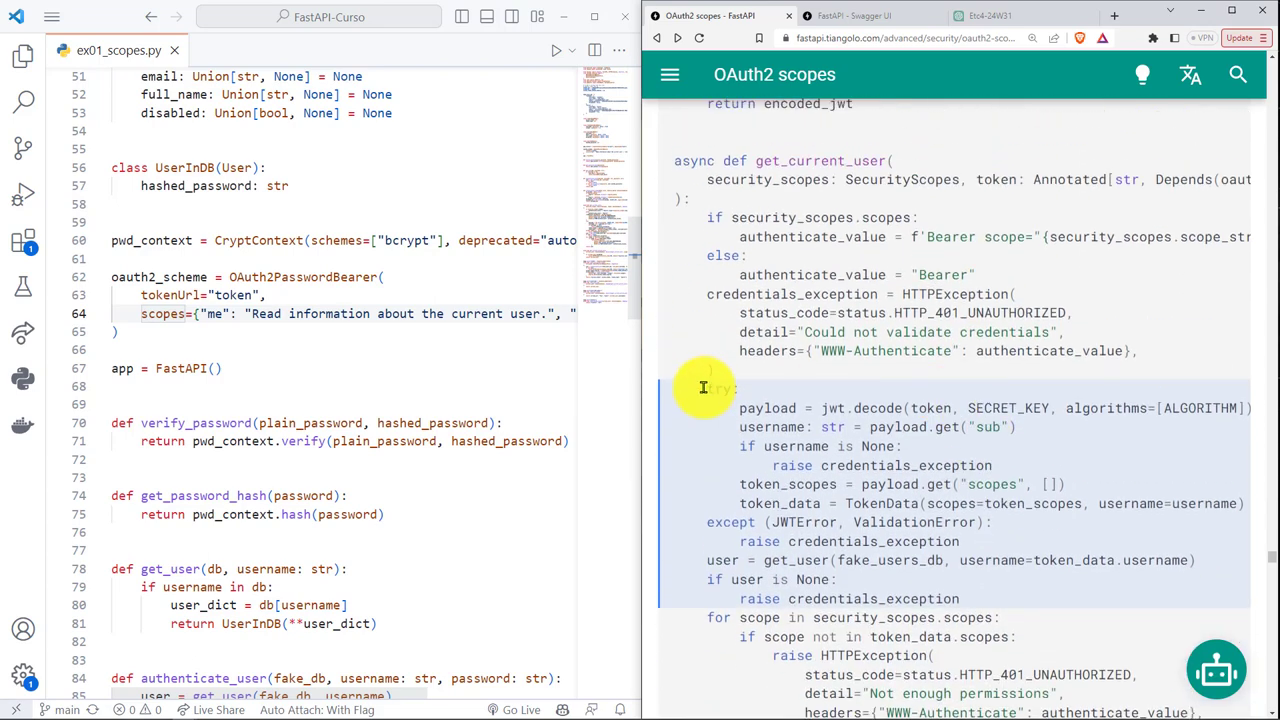
left_click_drag(777, 386, 826, 514)
left_click(826, 514)
left_click_drag(723, 420, 840, 410)
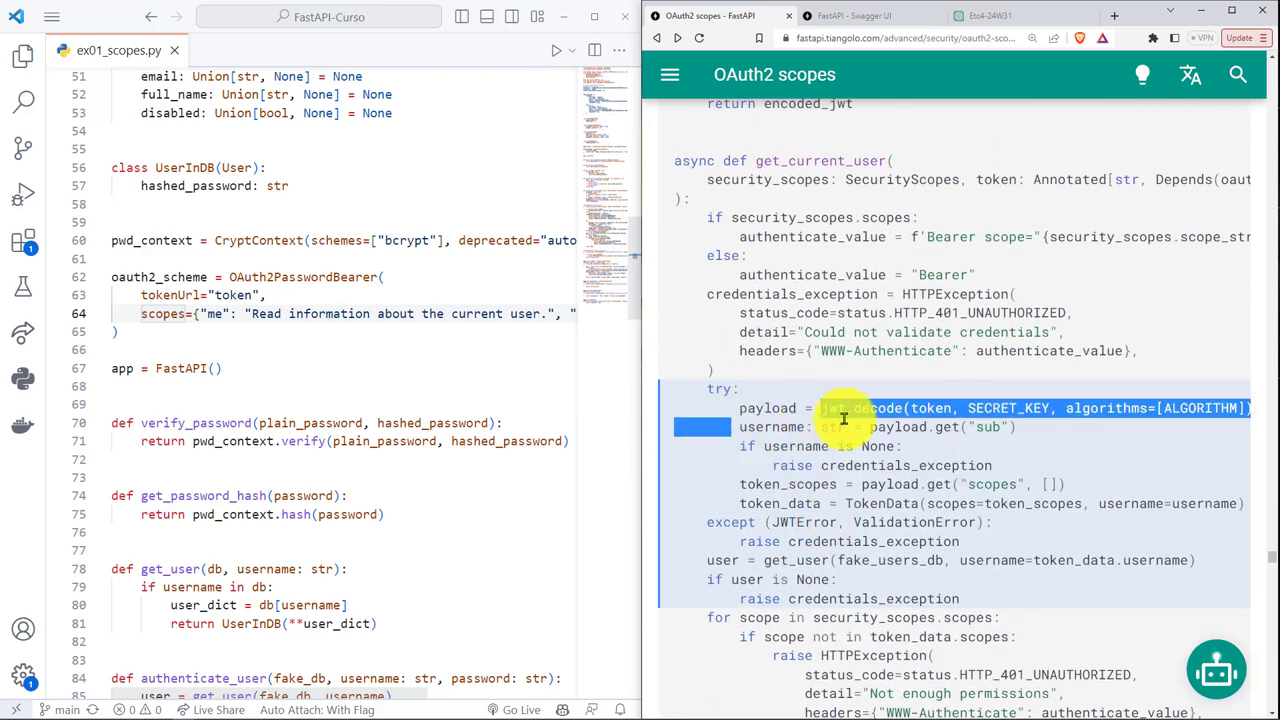
left_click(921, 470)
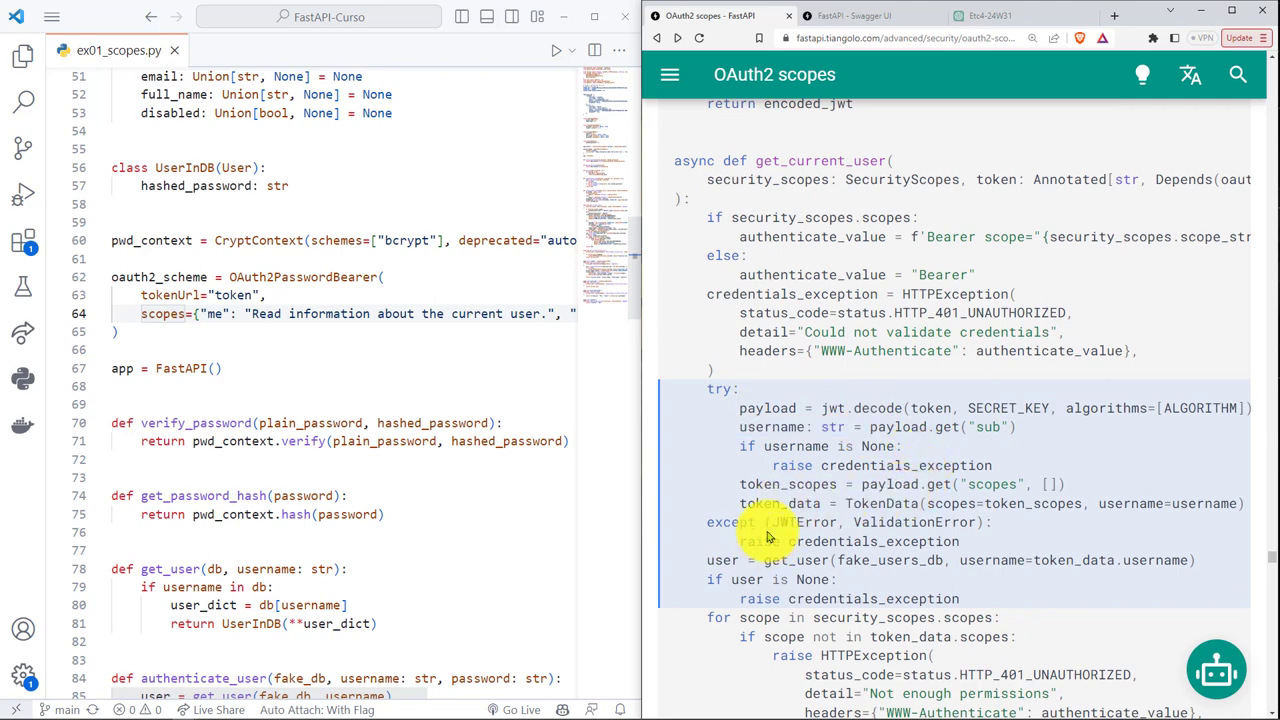
left_click_drag(797, 538, 838, 522)
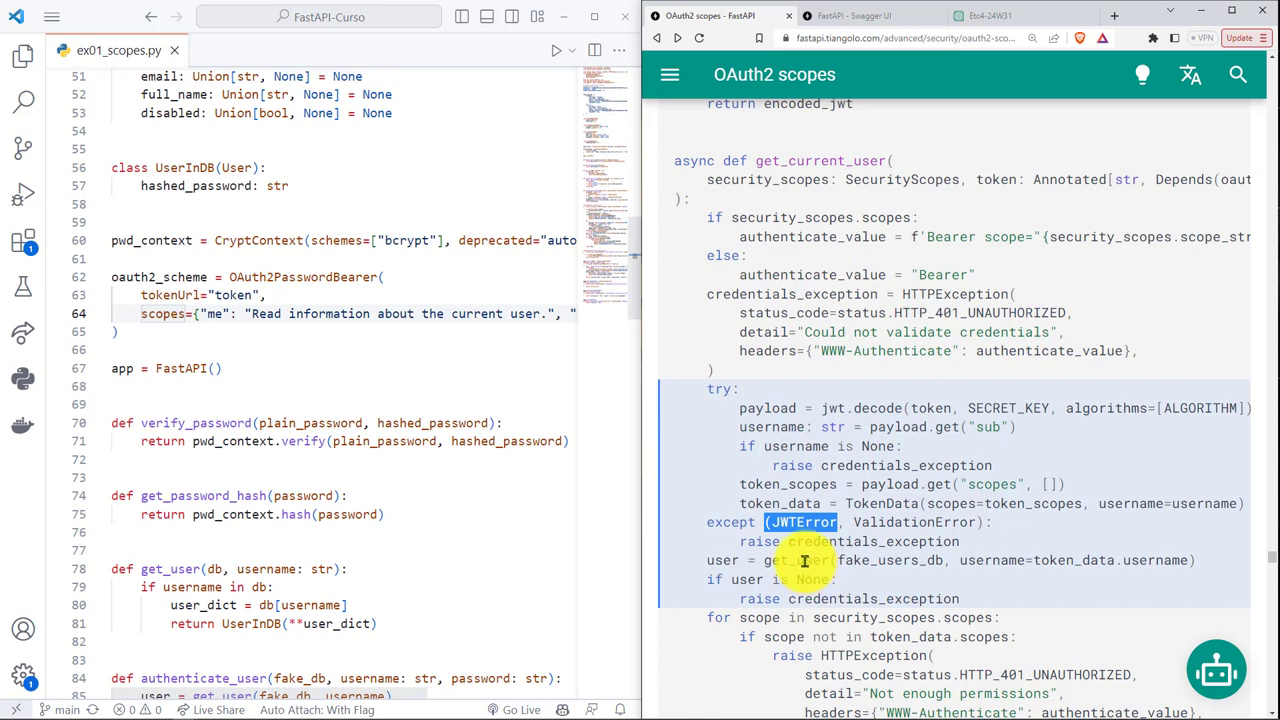
left_click(737, 440)
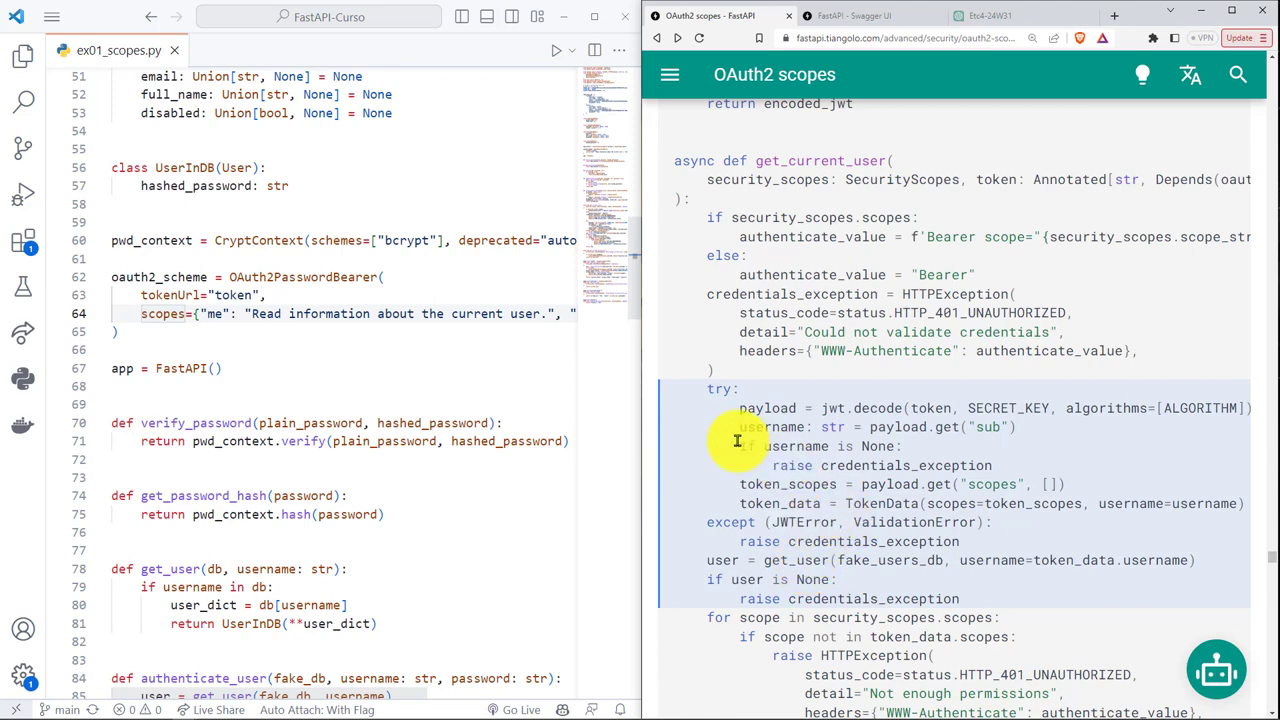
left_click_drag(771, 447, 814, 458)
left_click(878, 489)
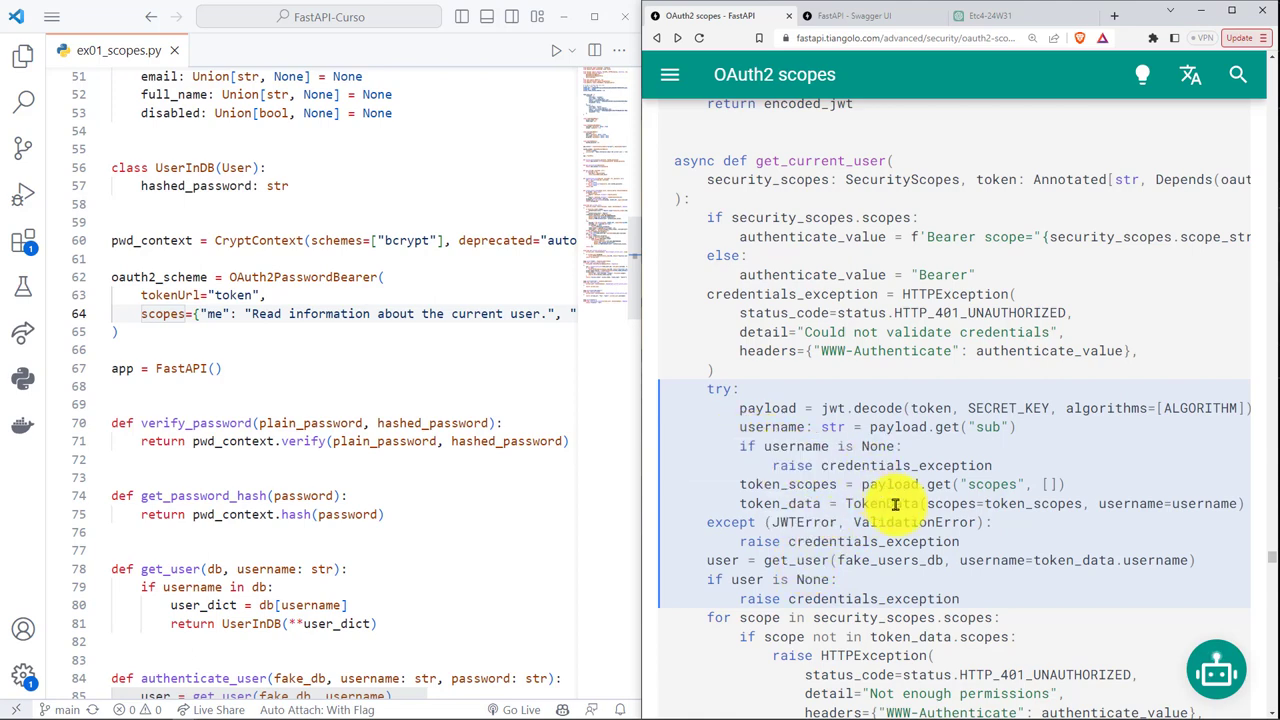
left_click_drag(861, 522, 976, 522)
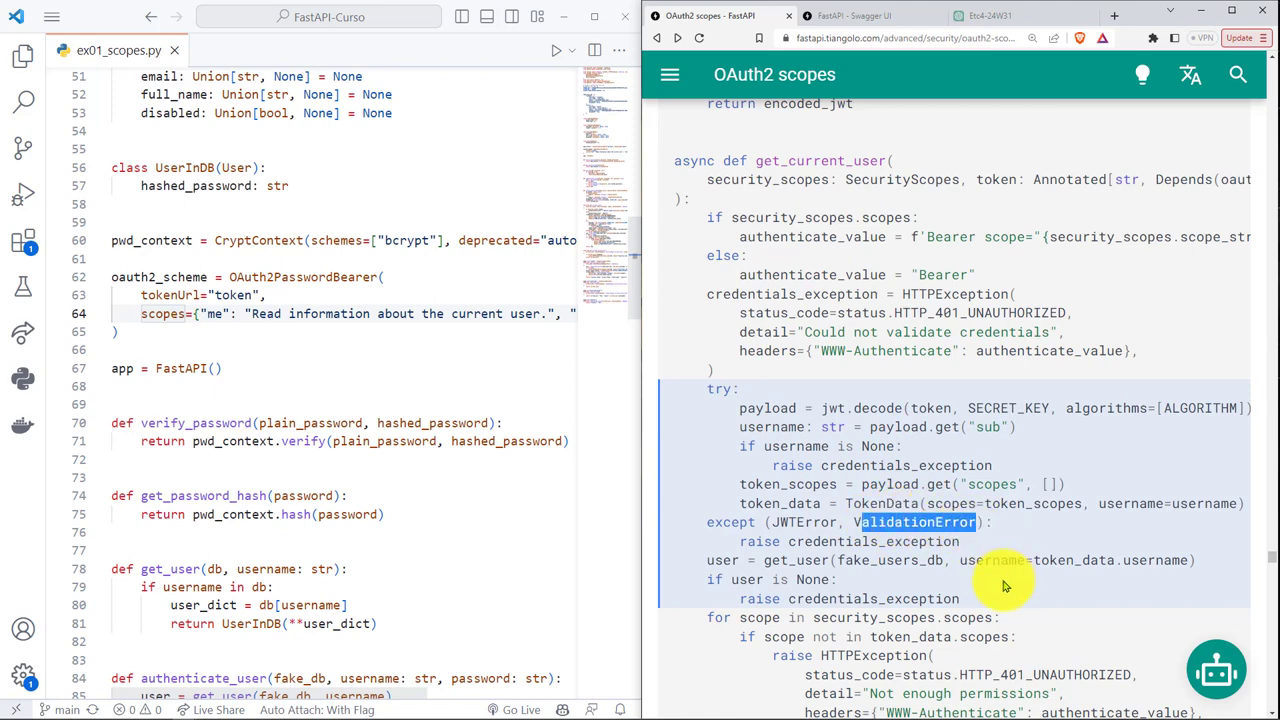
scroll(995, 584, "down", 2)
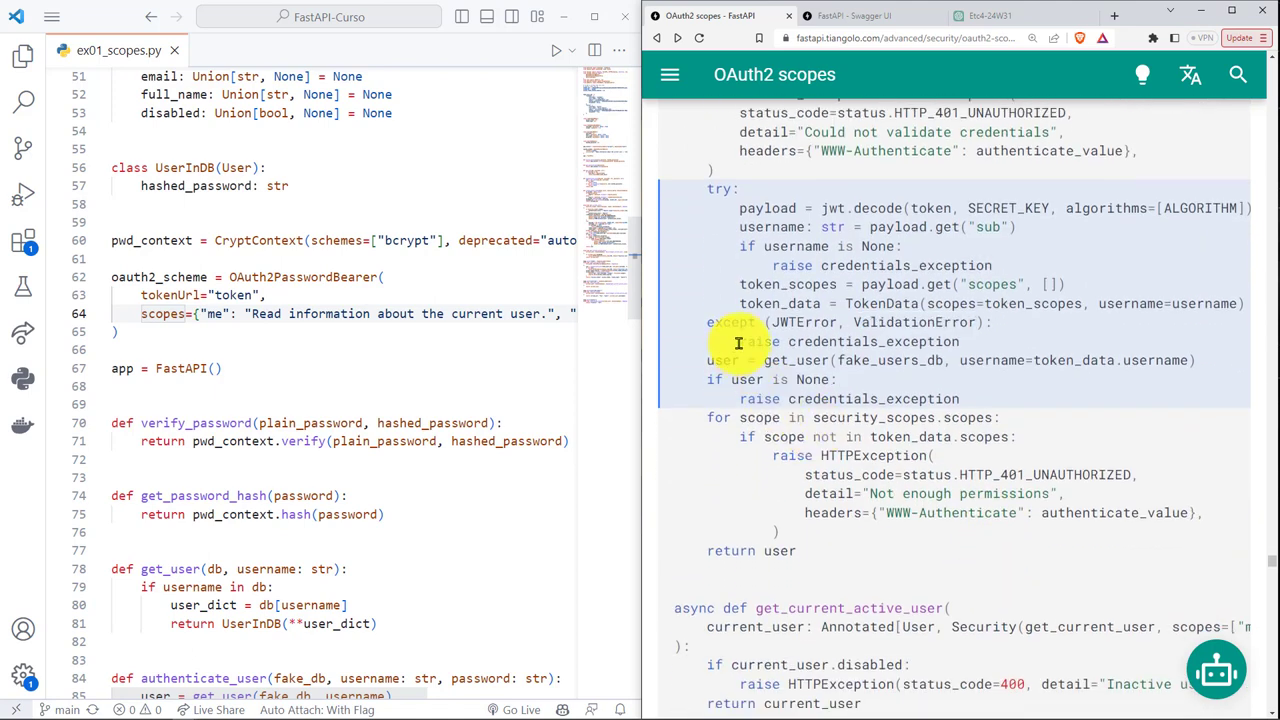
left_click_drag(740, 341, 950, 333)
left_click(952, 336)
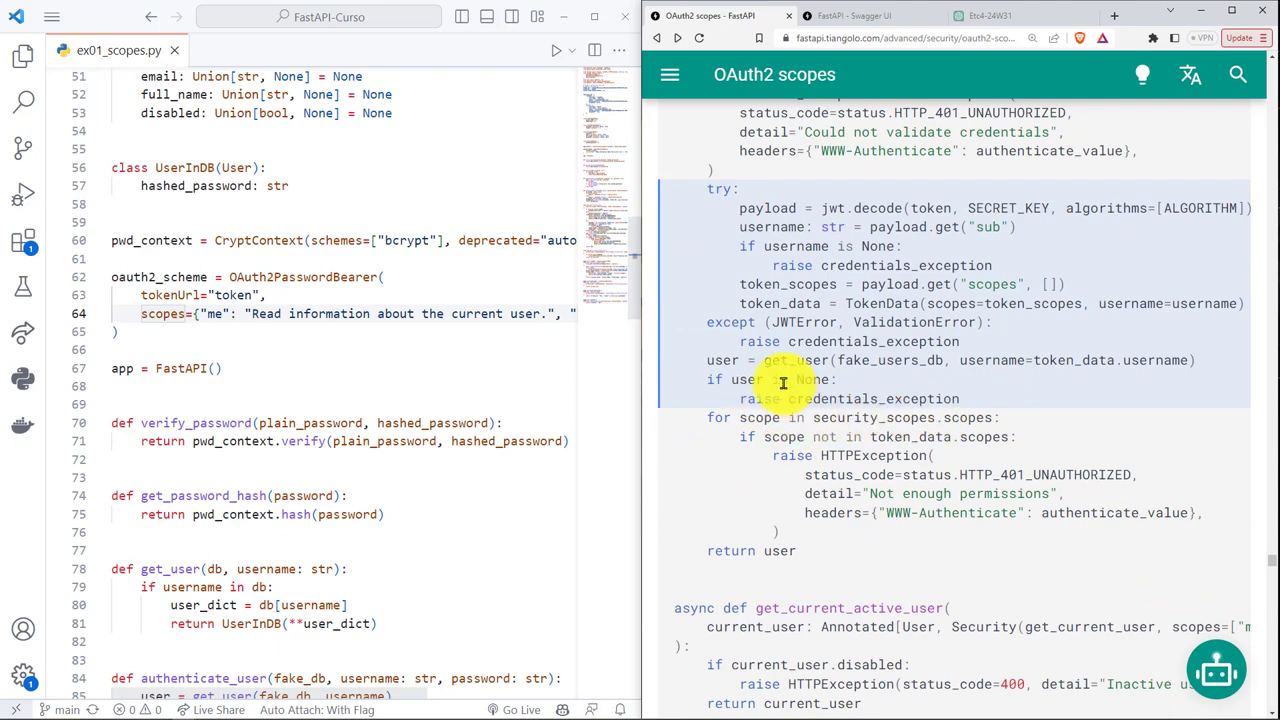
left_click_drag(789, 398, 984, 407)
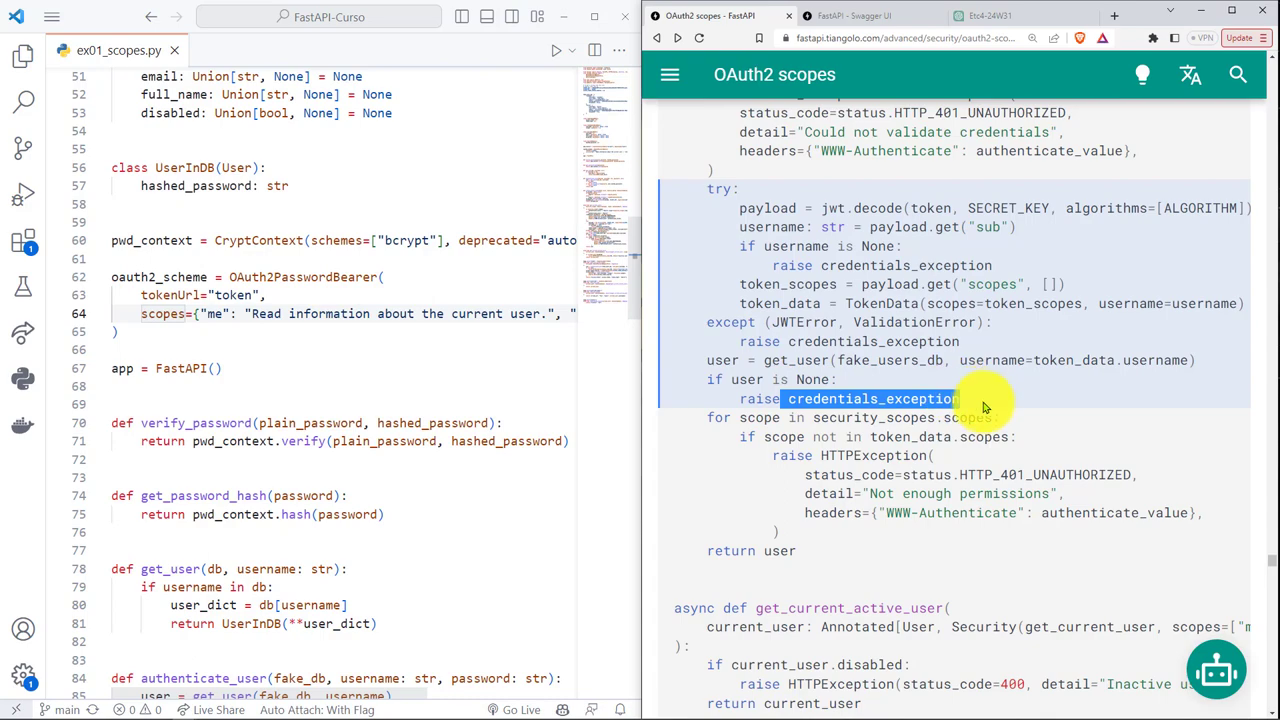
scroll(980, 551, "down", 3)
scroll(986, 551, "down", 4)
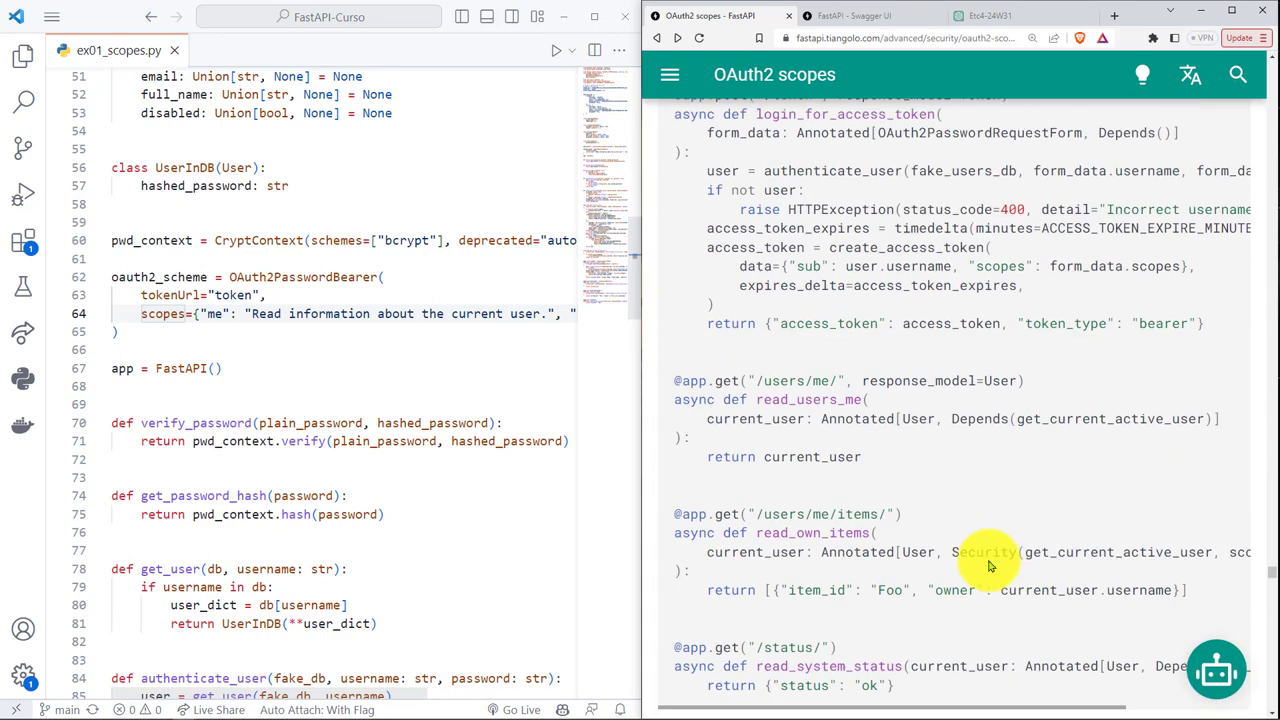
scroll(995, 545, "down", 4)
scroll(990, 544, "down", 3)
scroll(998, 538, "up", 3)
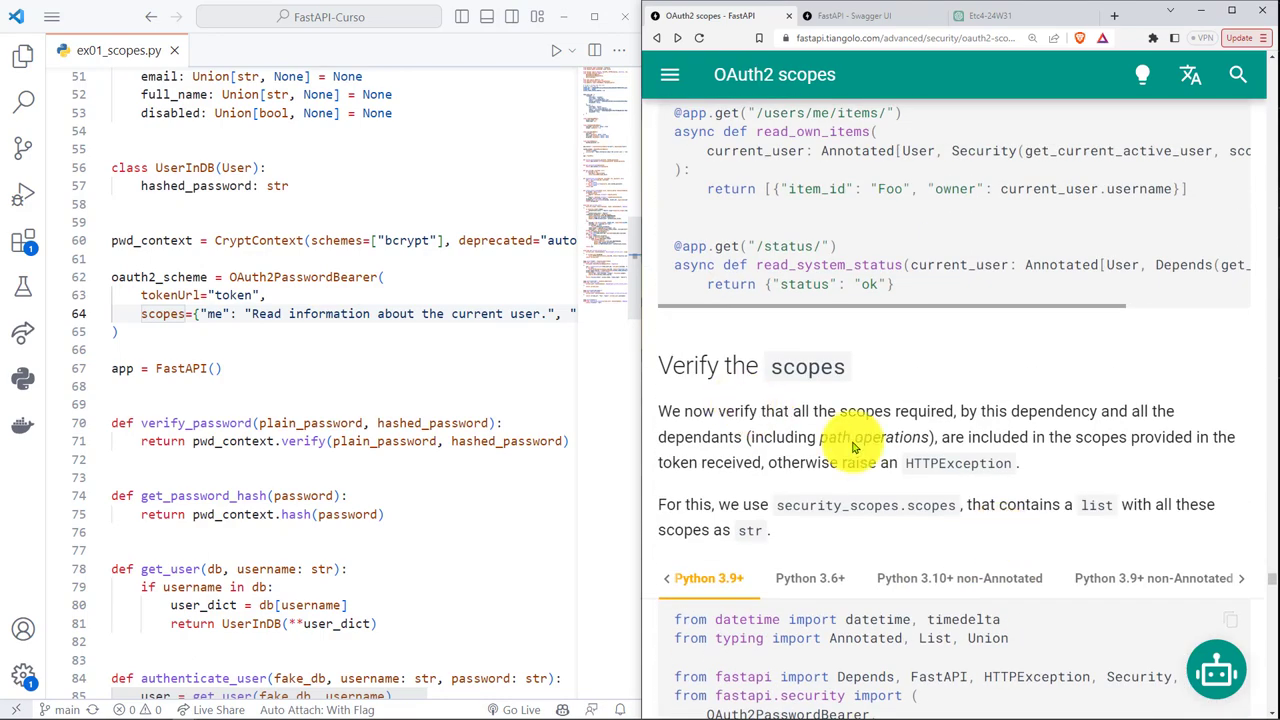
scroll(1158, 495, "down", 2)
scroll(1143, 549, "down", 5)
scroll(1146, 566, "down", 4)
scroll(1146, 600, "down", 3)
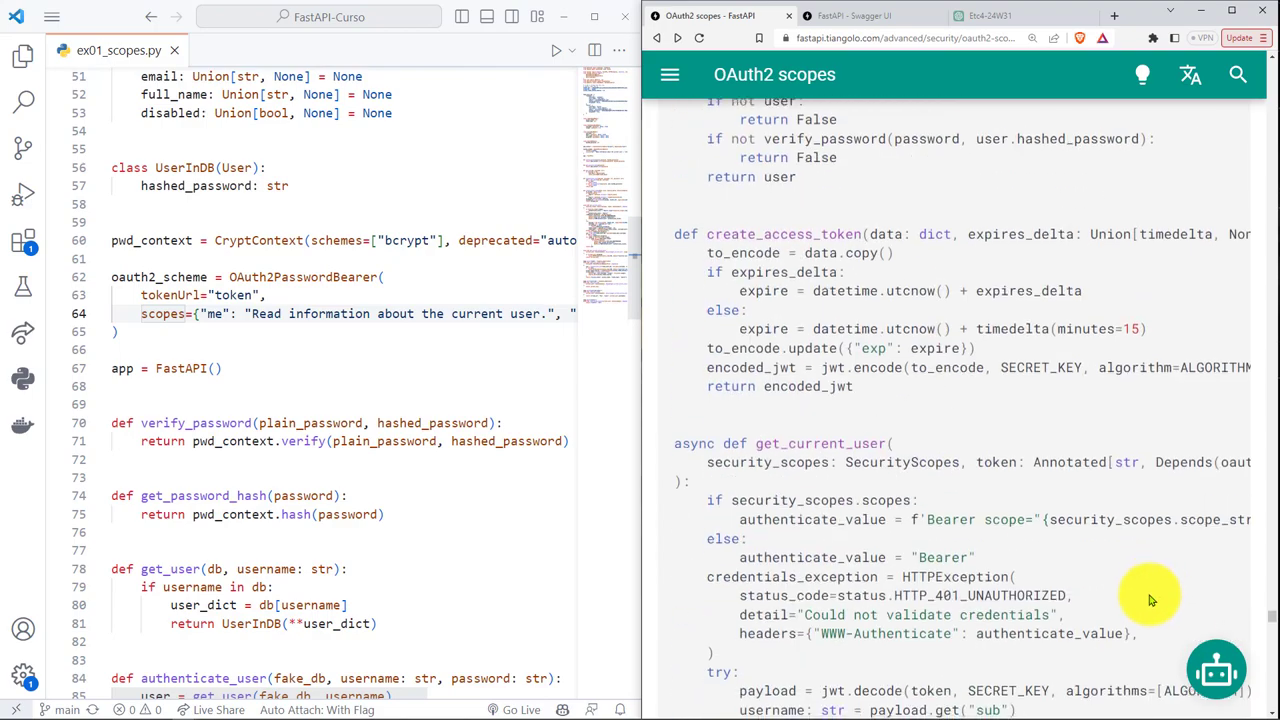
scroll(1165, 591, "down", 4)
scroll(1160, 575, "down", 5)
scroll(1220, 515, "down", 3)
scroll(1250, 600, "up", 3)
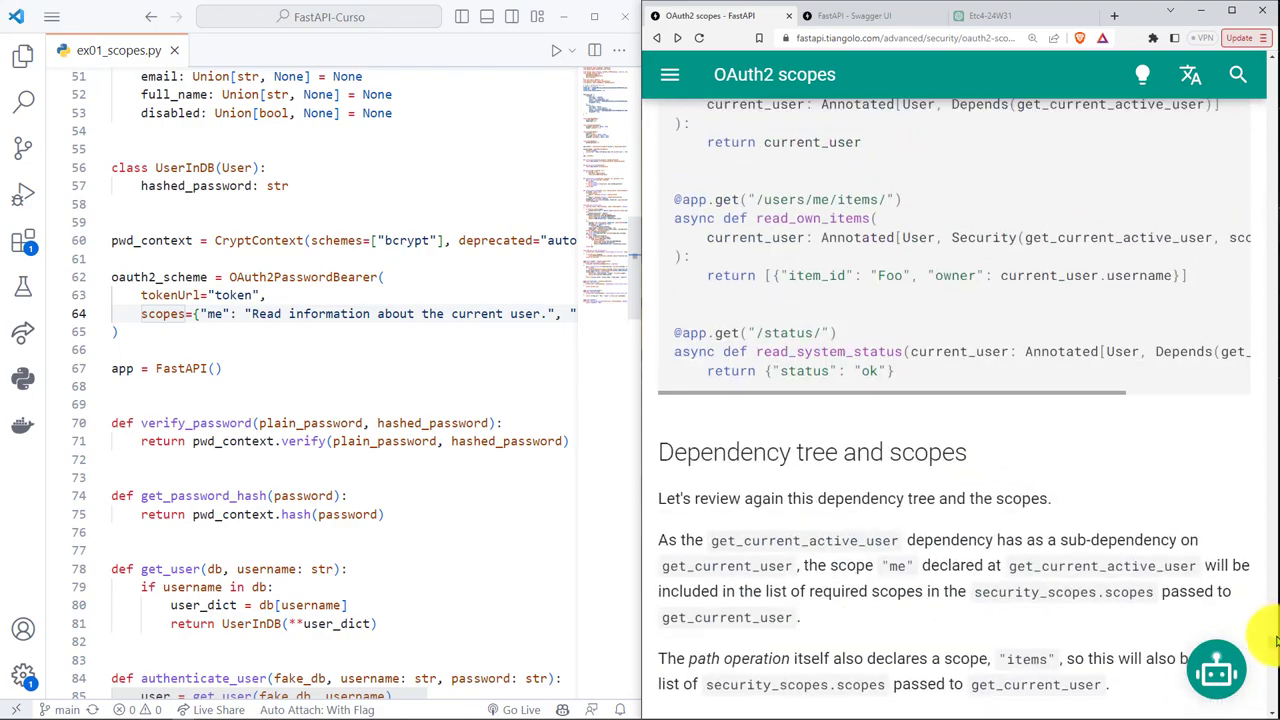
scroll(1260, 610, "up", 5)
scroll(1257, 530, "up", 5)
scroll(1257, 571, "up", 5)
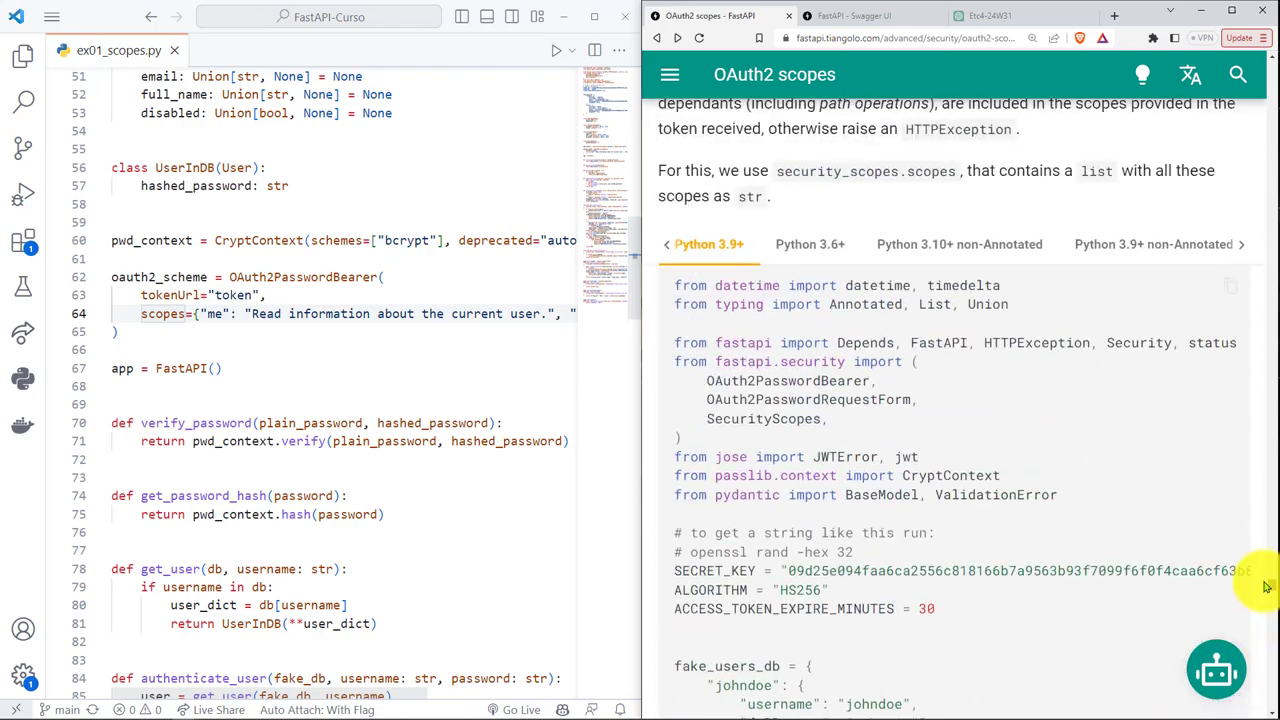
scroll(1268, 583, "up", 5)
left_click(670, 74)
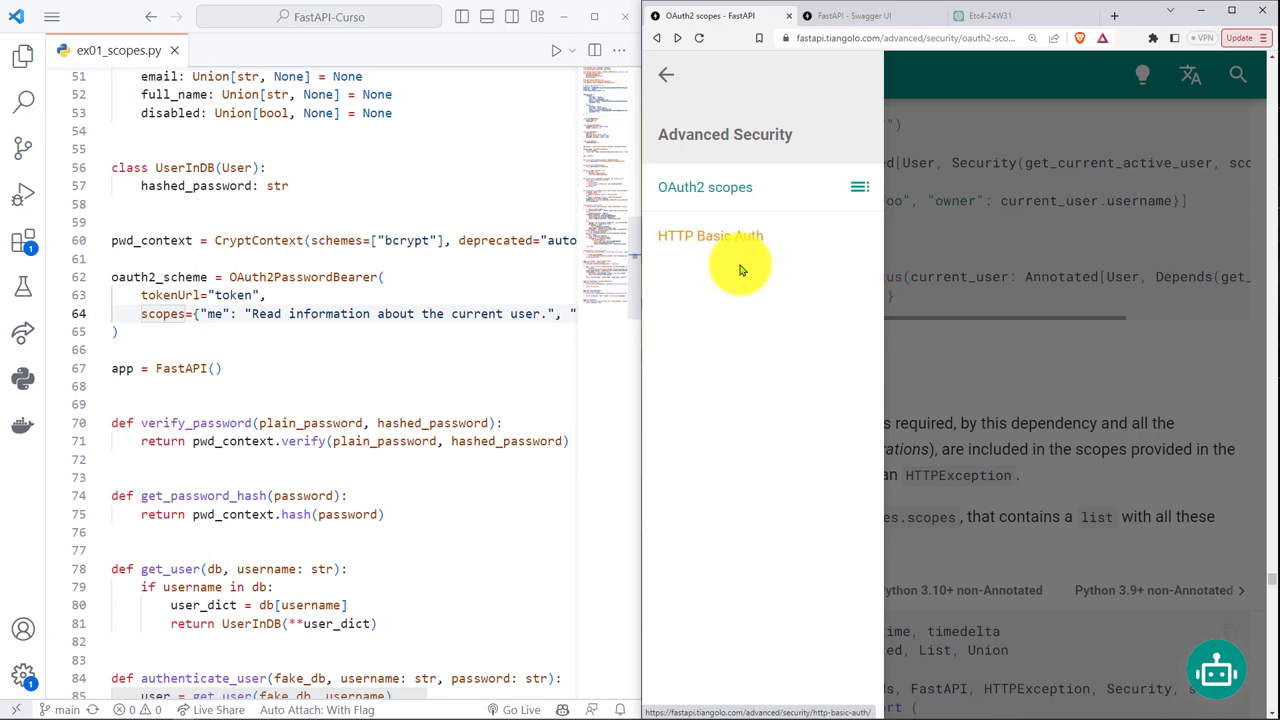
left_click(679, 82)
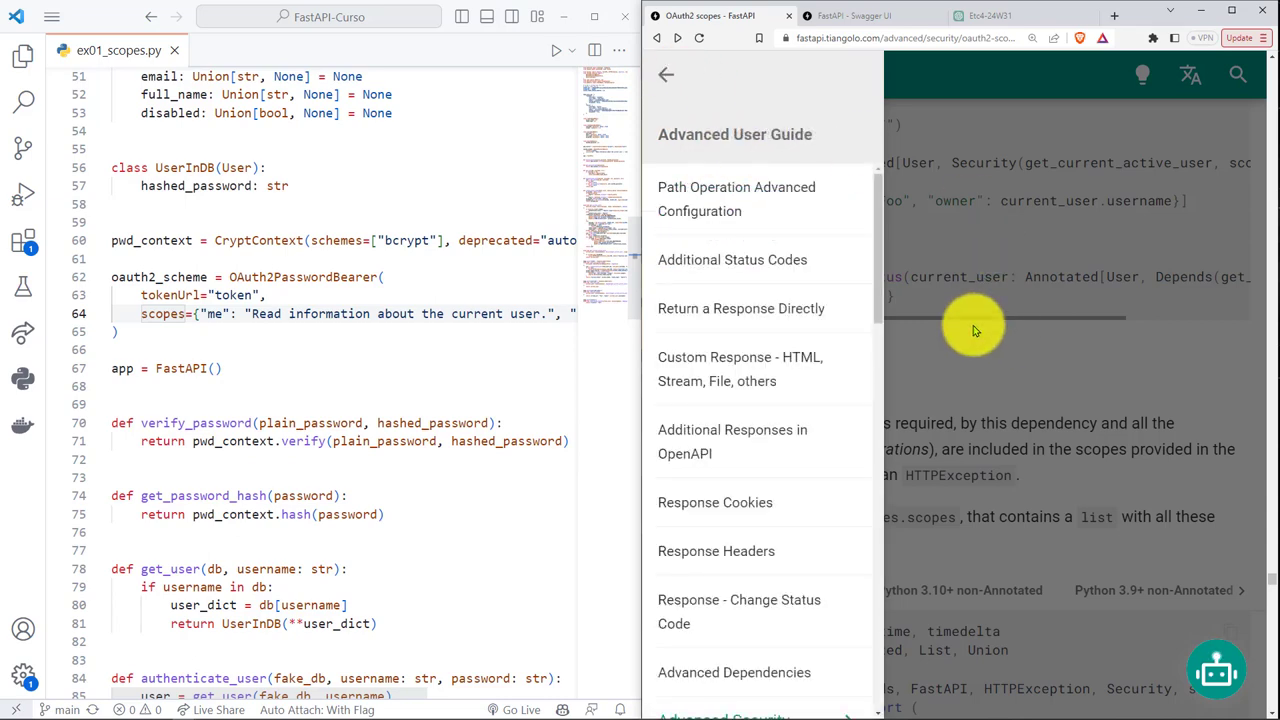
left_click(971, 400)
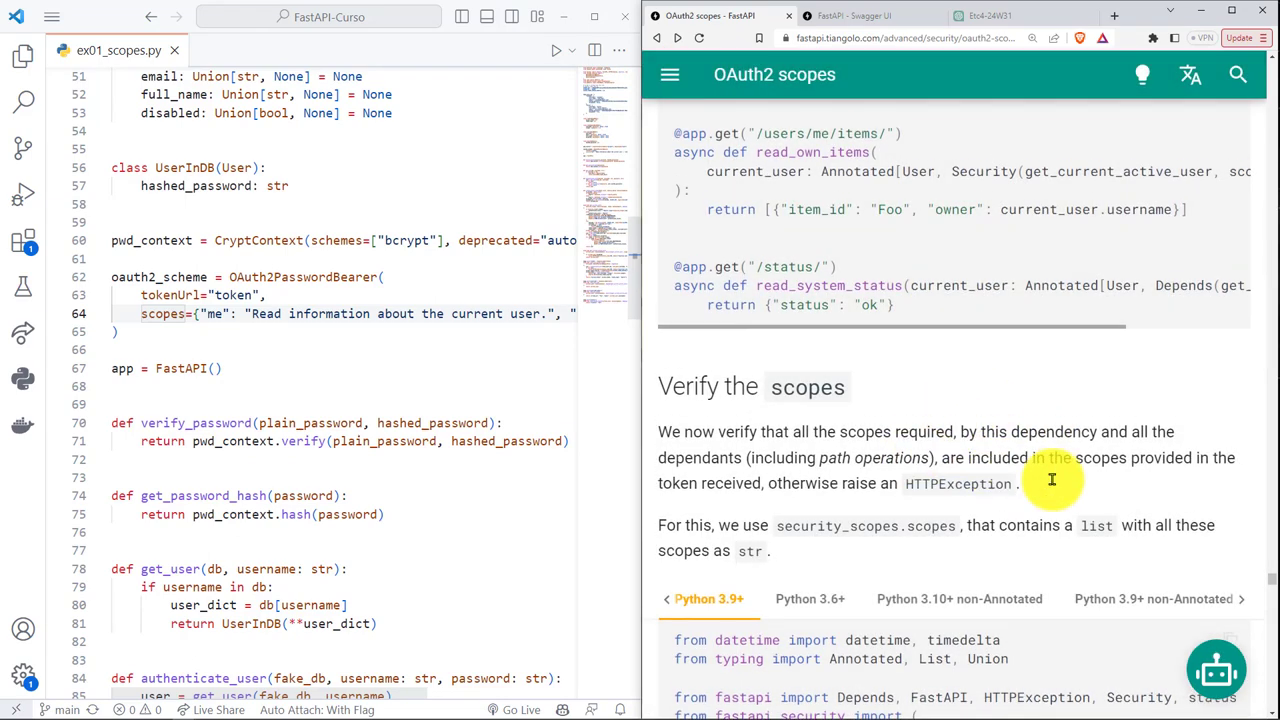
scroll(1006, 491, "up", 1)
scroll(1089, 503, "up", 1)
scroll(1107, 510, "up", 7)
scroll(1110, 510, "up", 5)
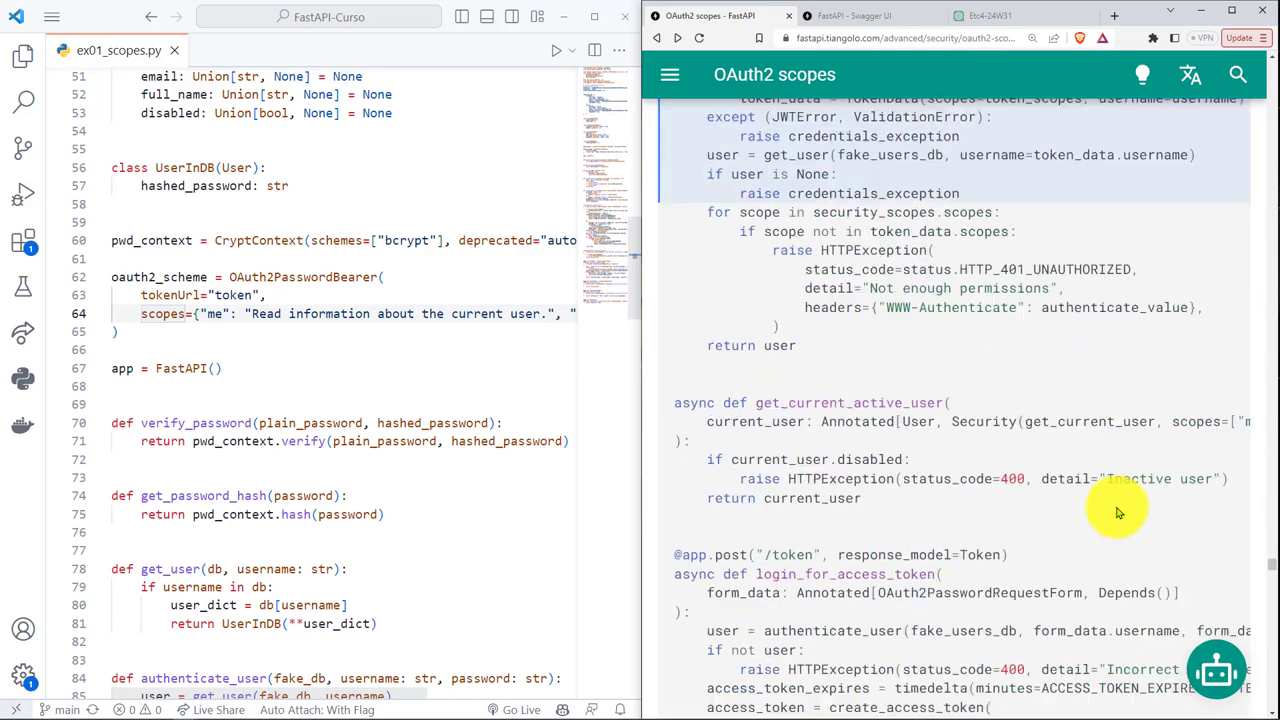
scroll(1110, 510, "up", 5)
scroll(1077, 534, "up", 5)
scroll(1053, 542, "up", 10)
scroll(1029, 531, "down", 3)
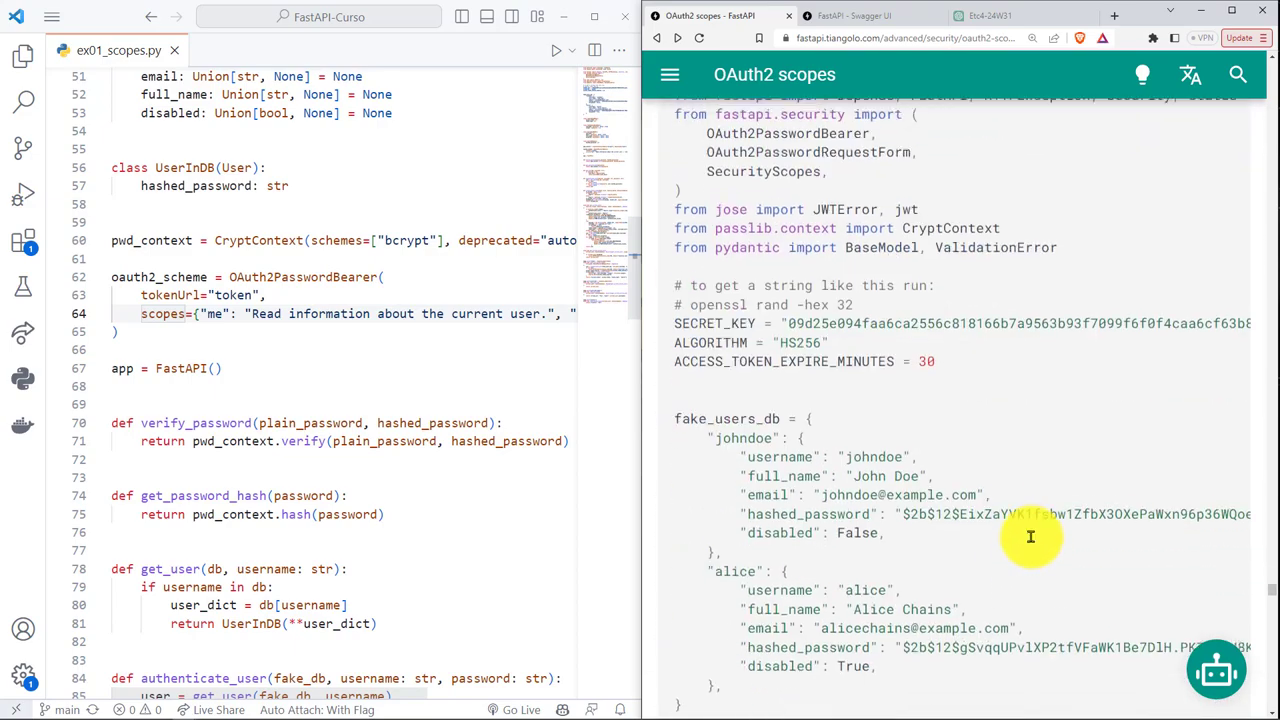
scroll(980, 514, "down", 2)
scroll(1016, 503, "down", 2)
scroll(1016, 503, "down", 4)
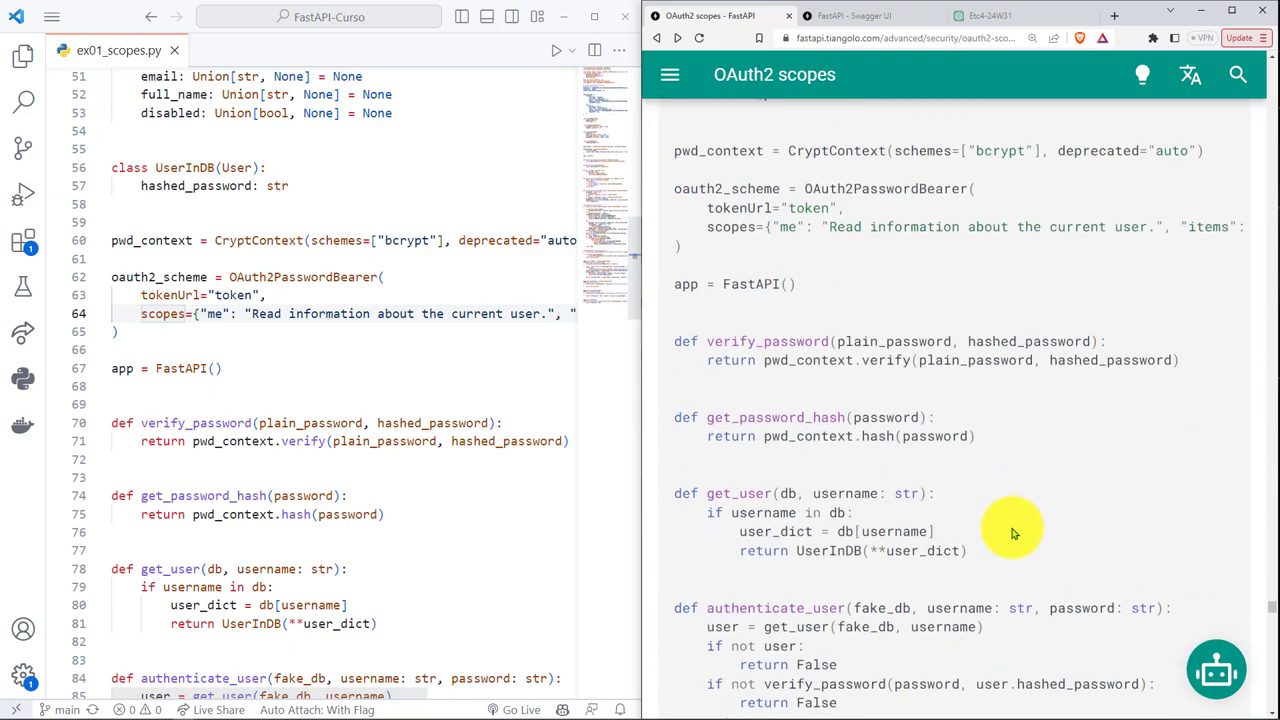
scroll(1017, 506, "down", 4)
scroll(1025, 510, "down", 4)
scroll(1025, 510, "down", 5)
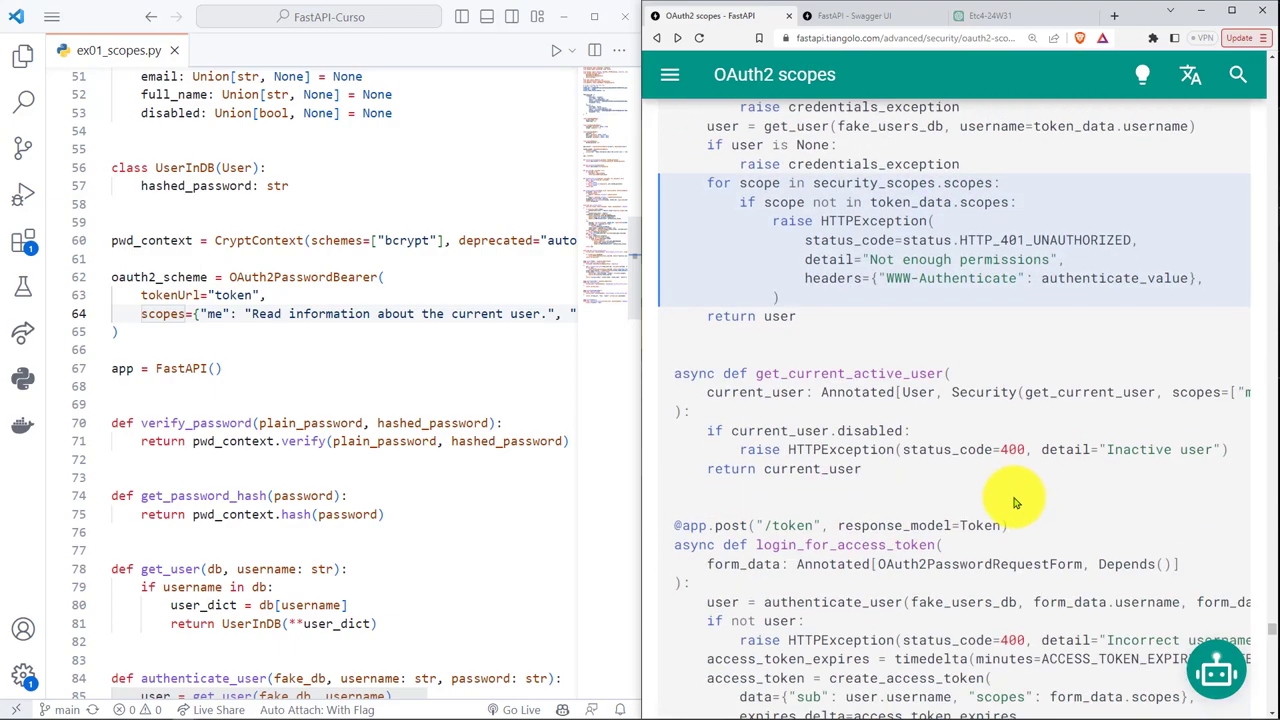
scroll(1010, 495, "up", 2)
scroll(1015, 500, "up", 1)
scroll(1098, 533, "up", 5)
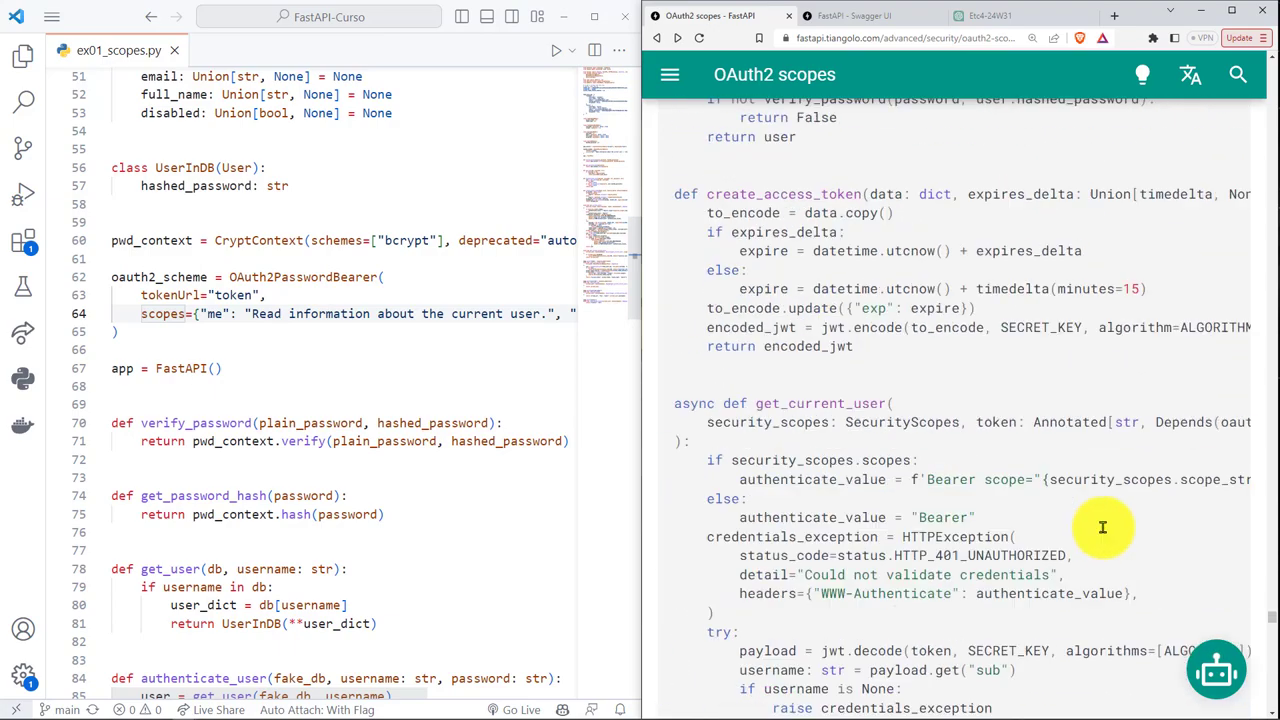
scroll(1094, 523, "up", 6)
scroll(1014, 486, "up", 8)
scroll(929, 523, "up", 7)
scroll(930, 530, "up", 2)
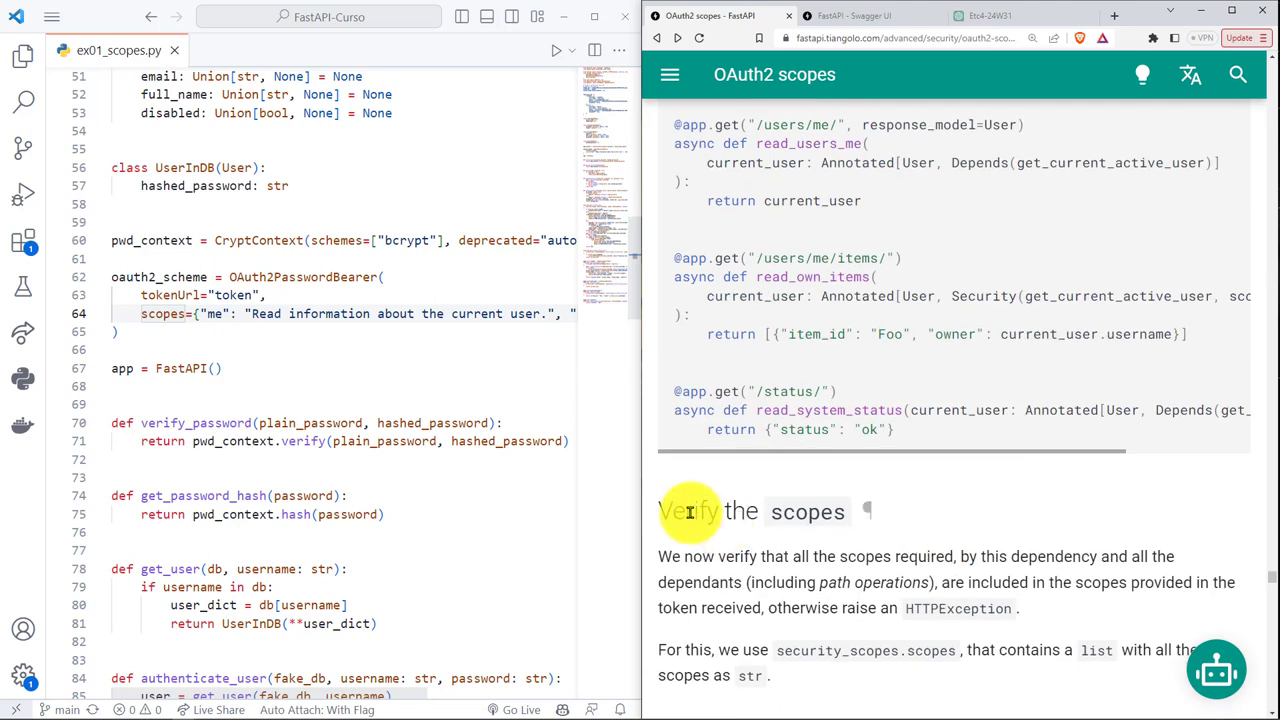
left_click_drag(686, 511, 884, 523)
scroll(884, 523, "down", 4)
left_click(667, 255)
Step: Select the Verify the scopes phrases: all scopes, path operations, token scopes, HTTPException
left_click_drag(669, 228, 811, 225)
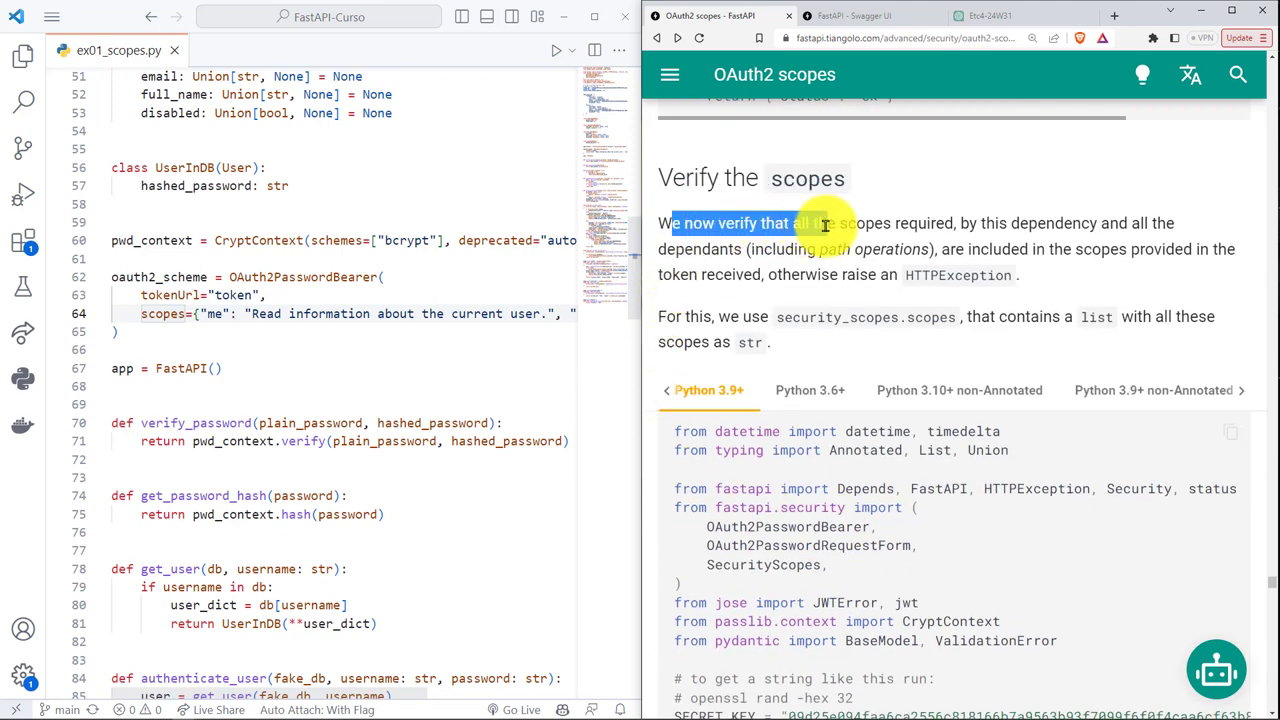
left_click(968, 223)
left_click_drag(811, 225, 1030, 222)
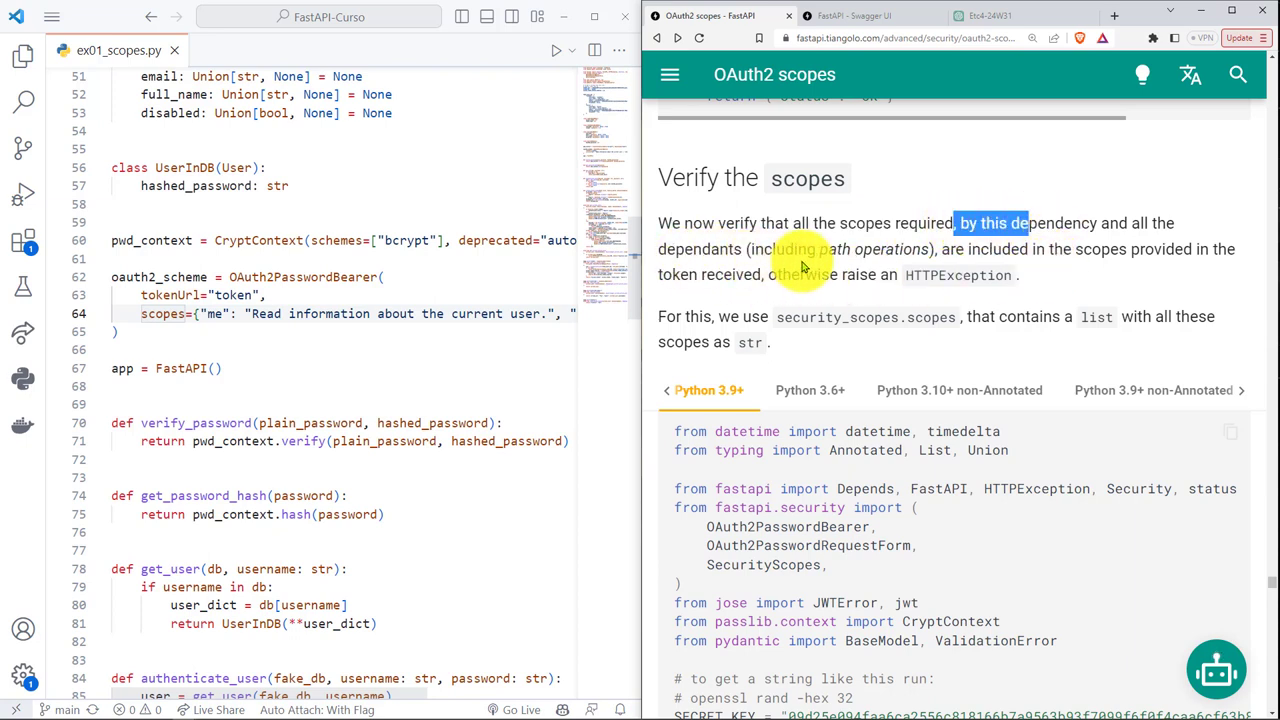
left_click_drag(808, 250, 895, 250)
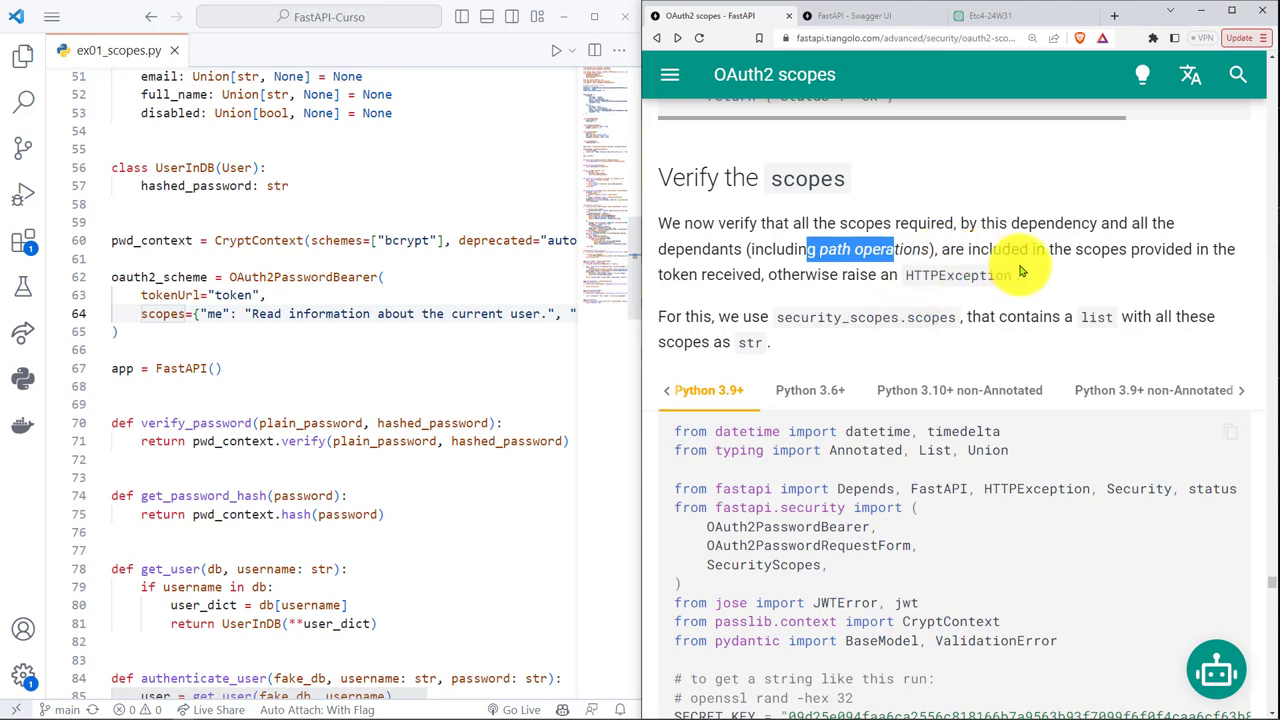
left_click_drag(1155, 250, 1074, 251)
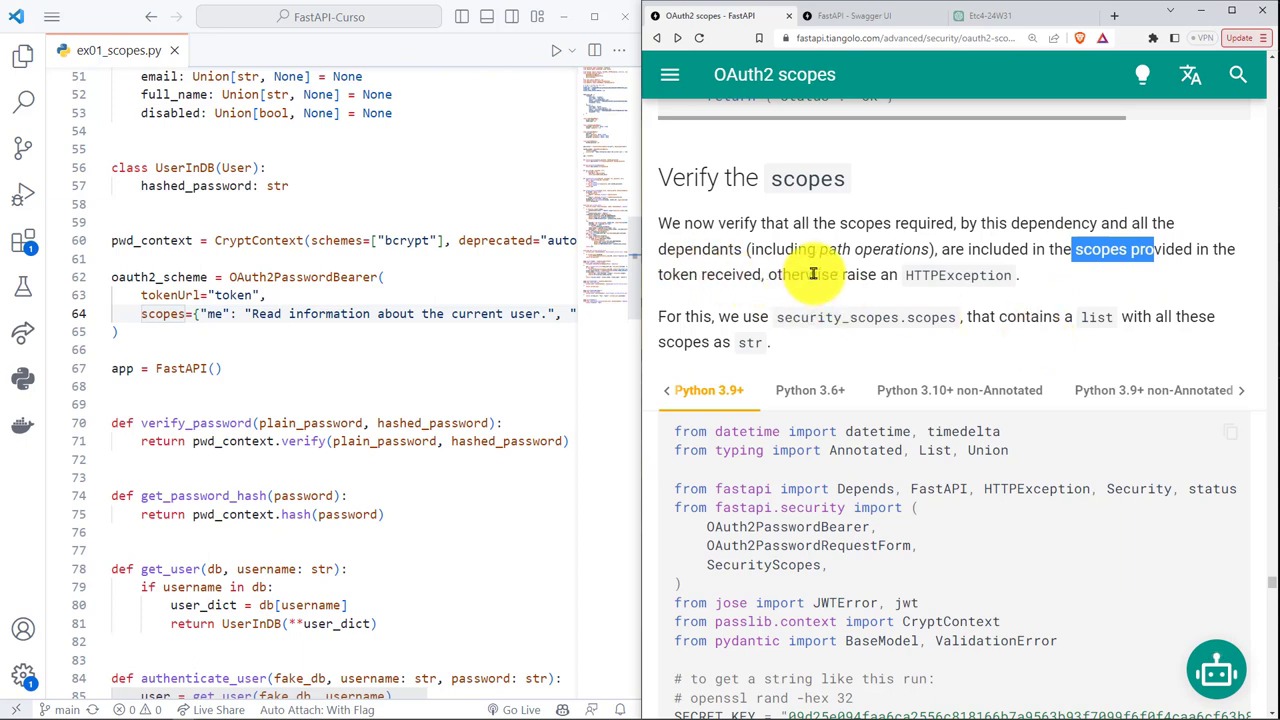
left_click_drag(938, 275, 955, 275)
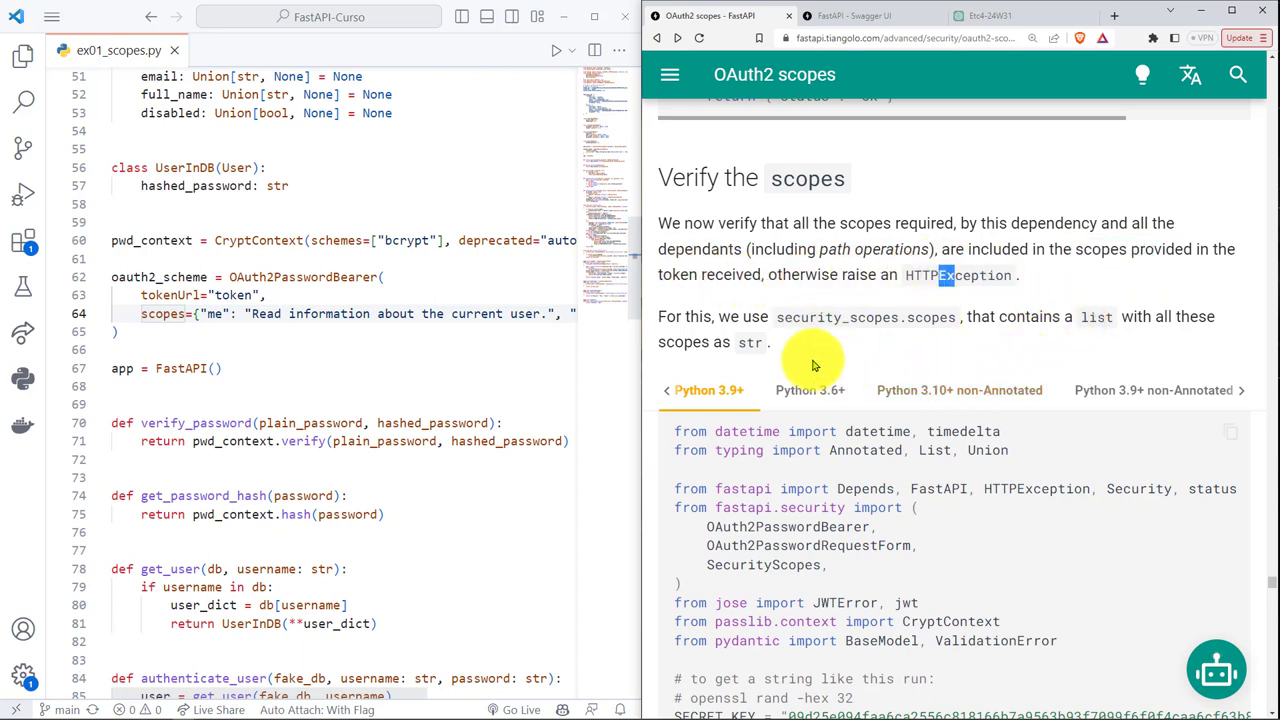
left_click(645, 332)
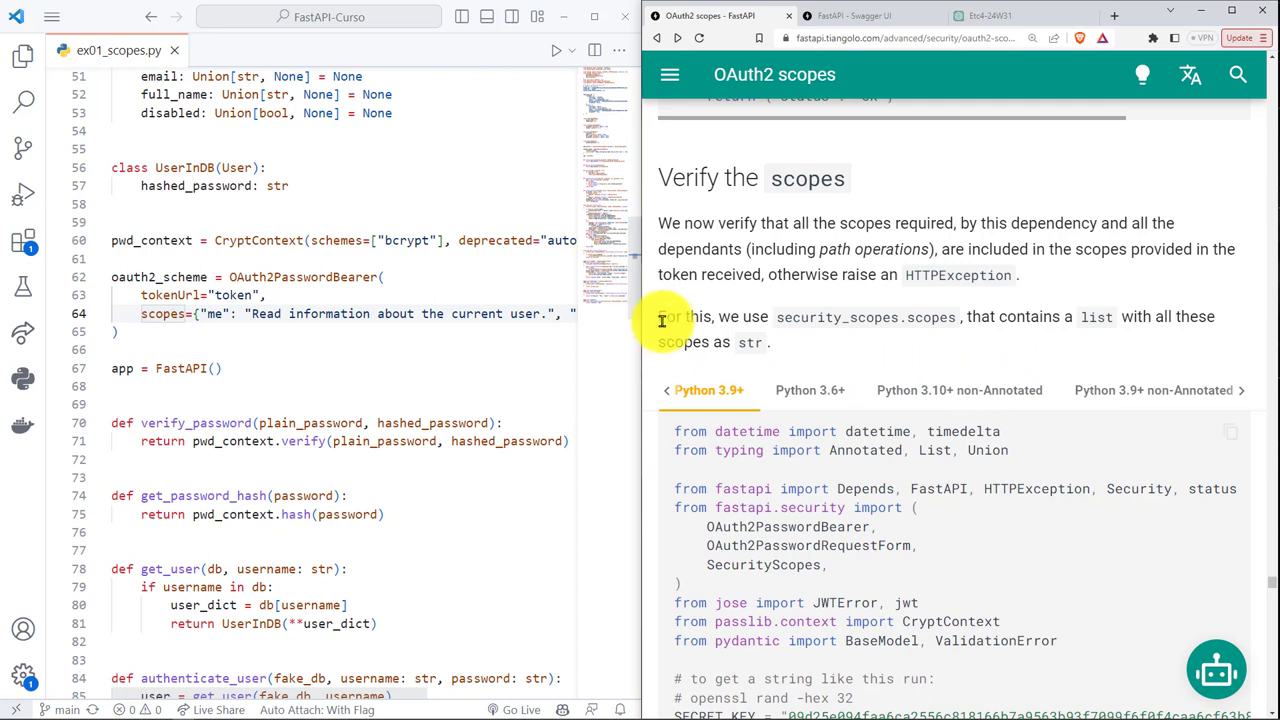
Step: Select security_scopes and the str scopes mention, then scroll down to the get_current_user code
left_click_drag(666, 323, 795, 328)
left_click(830, 340)
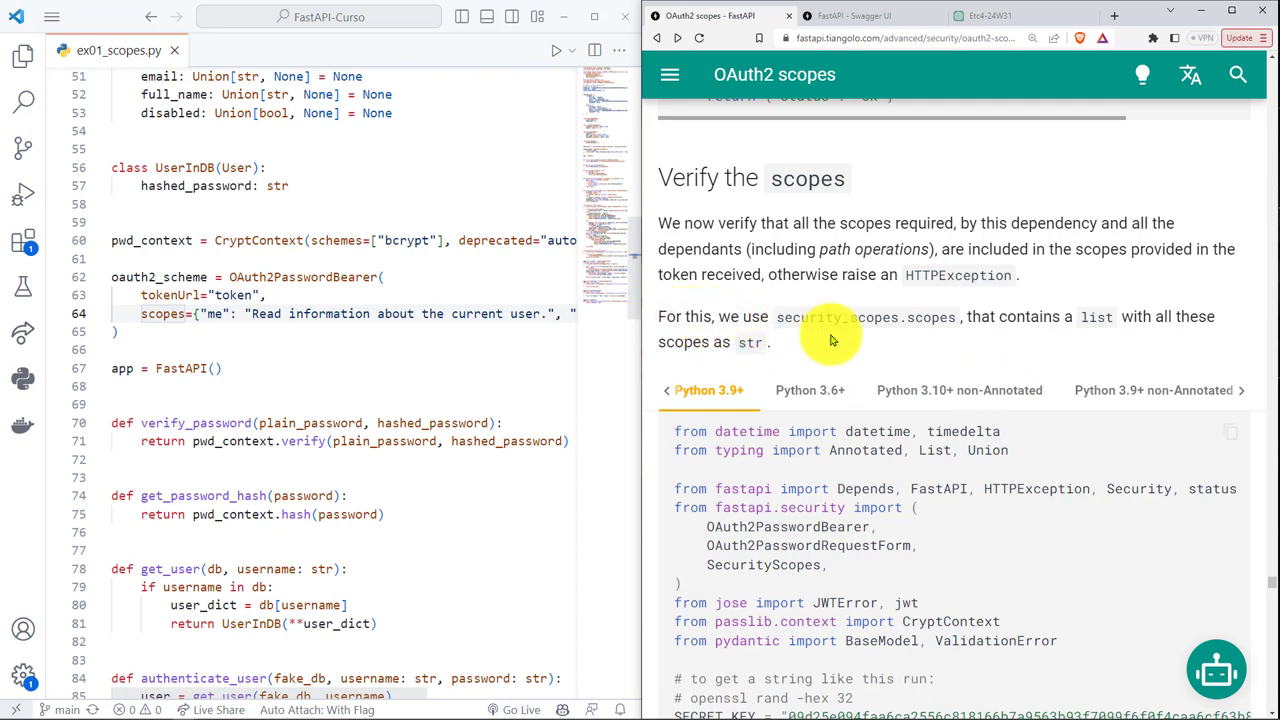
double_click(940, 317)
double_click(850, 318)
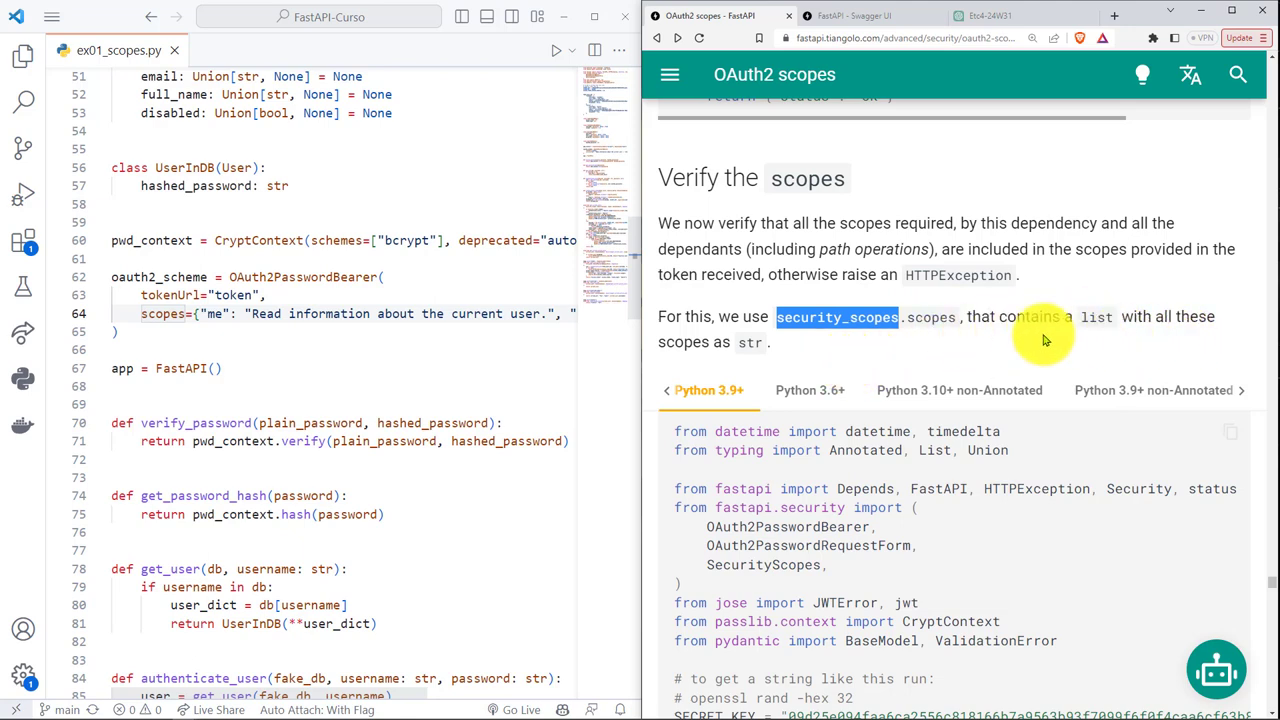
double_click(750, 342)
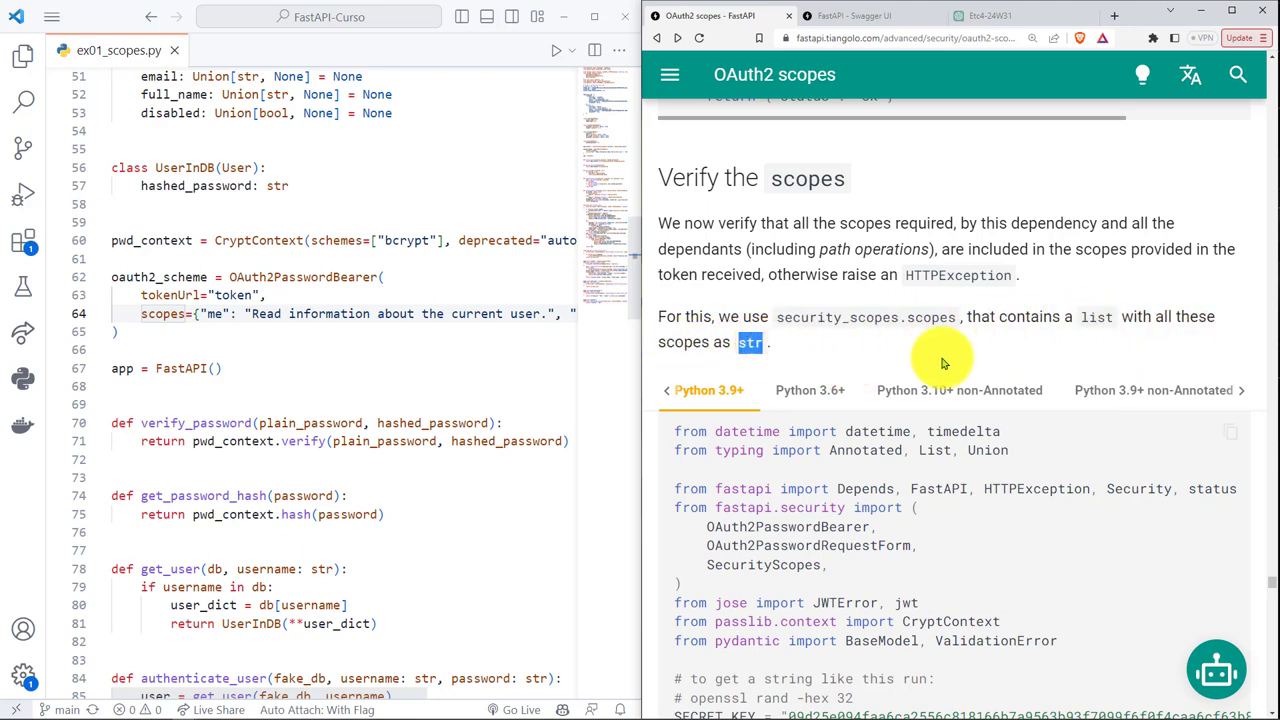
scroll(1000, 360, "down", 2)
scroll(971, 397, "down", 5)
scroll(971, 423, "down", 4)
Step: Select the scope variable and token_data in the get_current_user scope check
scroll(975, 441, "down", 4)
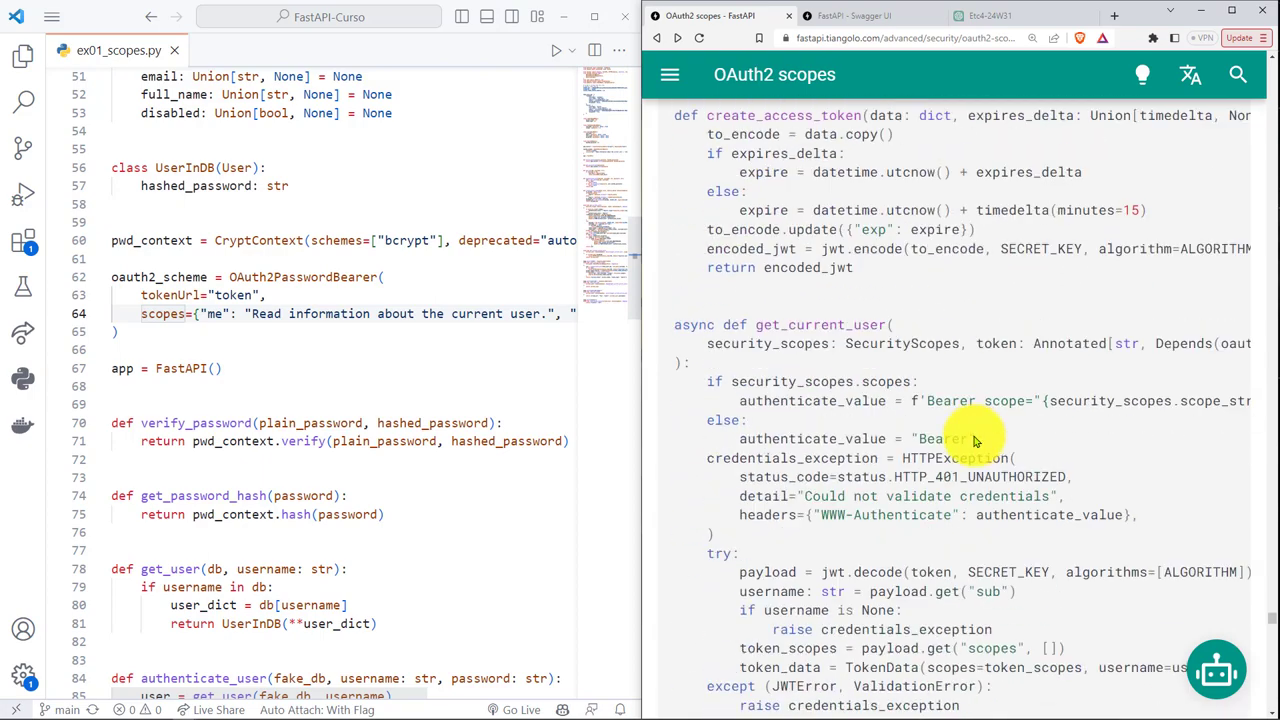
scroll(975, 441, "down", 8)
scroll(971, 430, "up", 3)
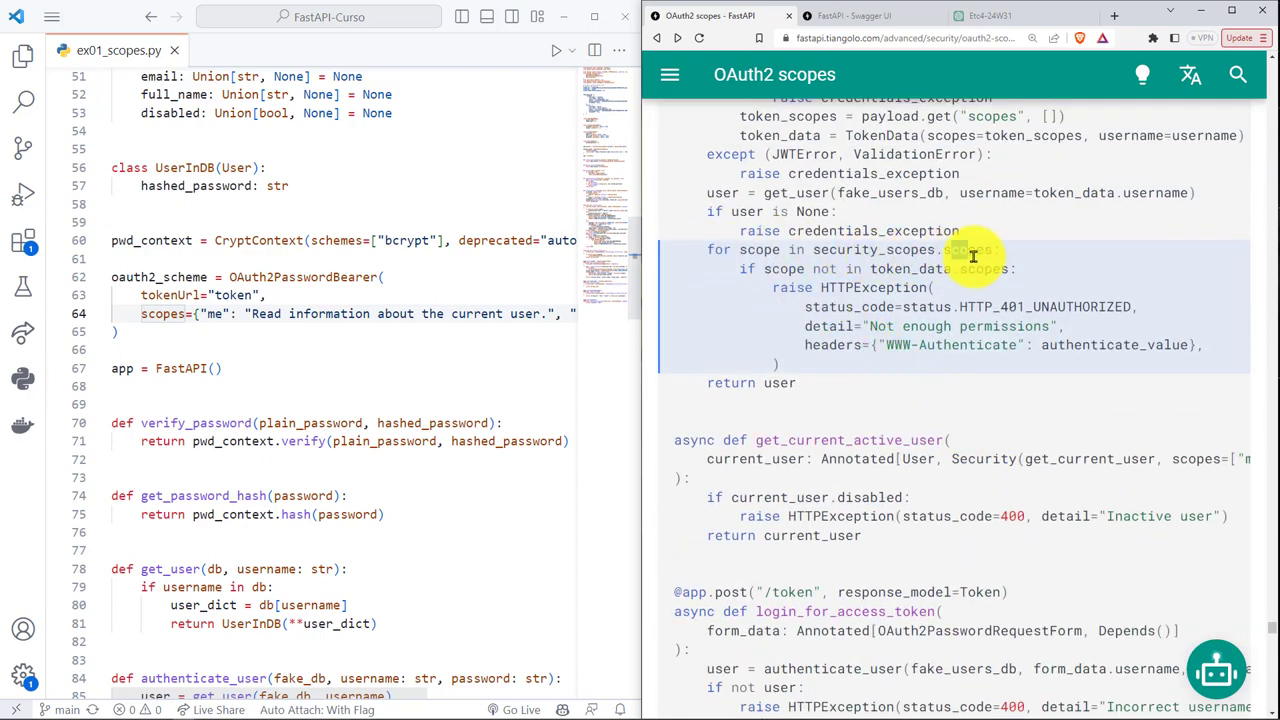
double_click(782, 269)
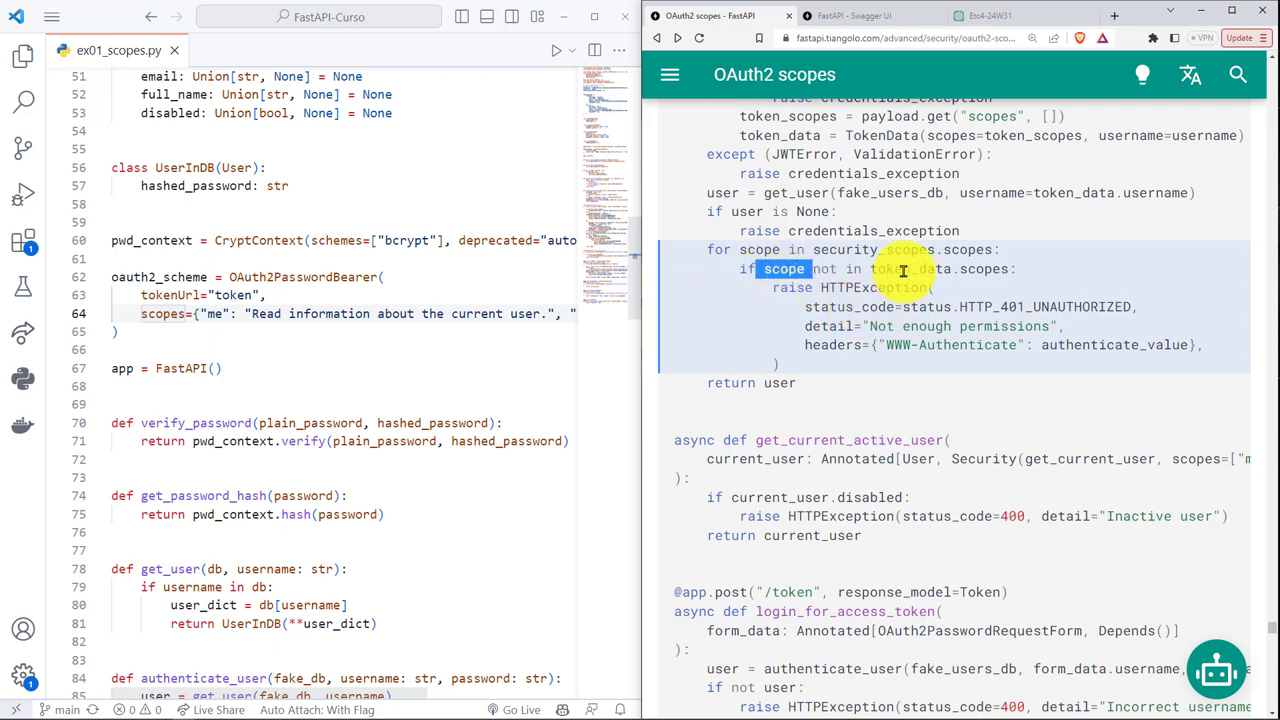
left_click_drag(873, 269, 935, 271)
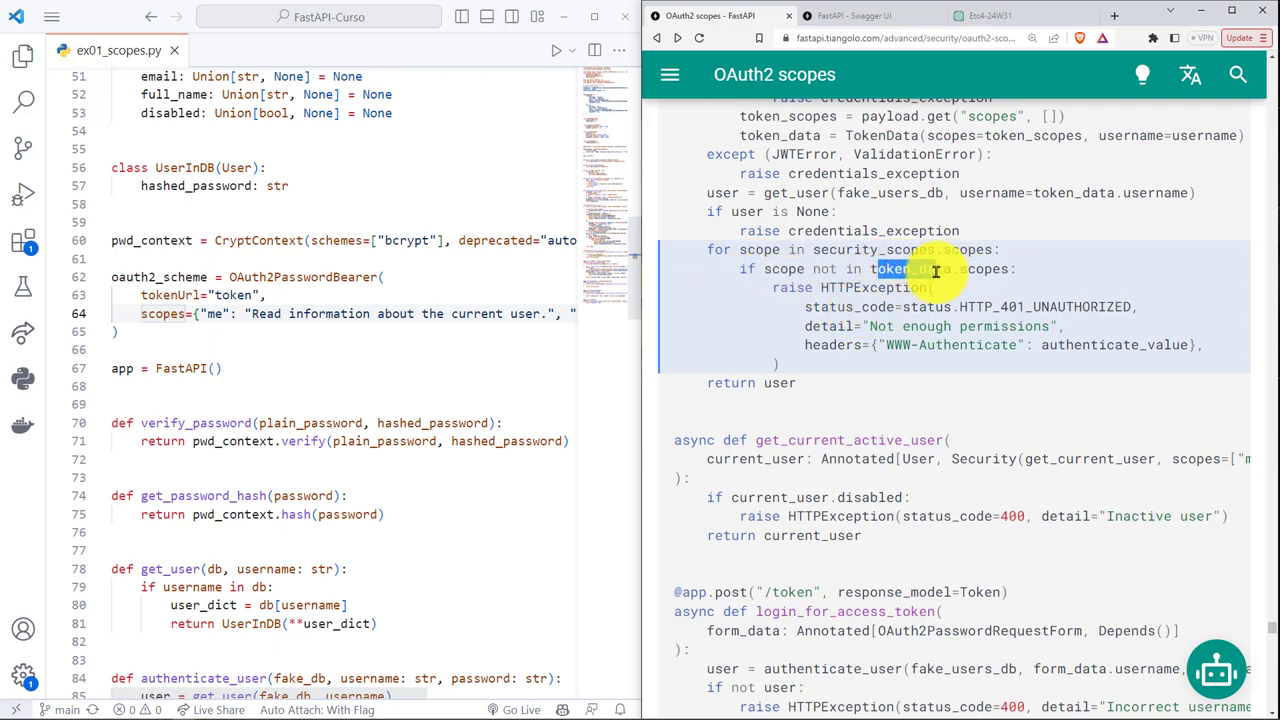
left_click(940, 297)
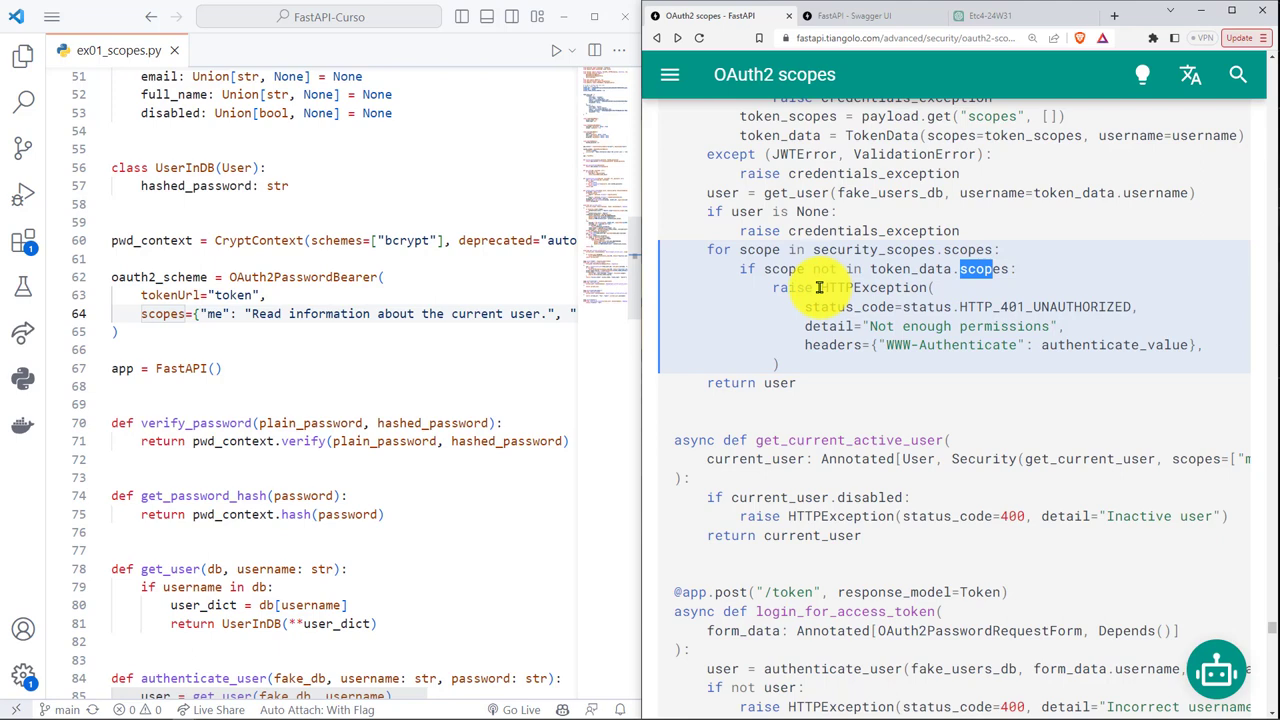
left_click(857, 247)
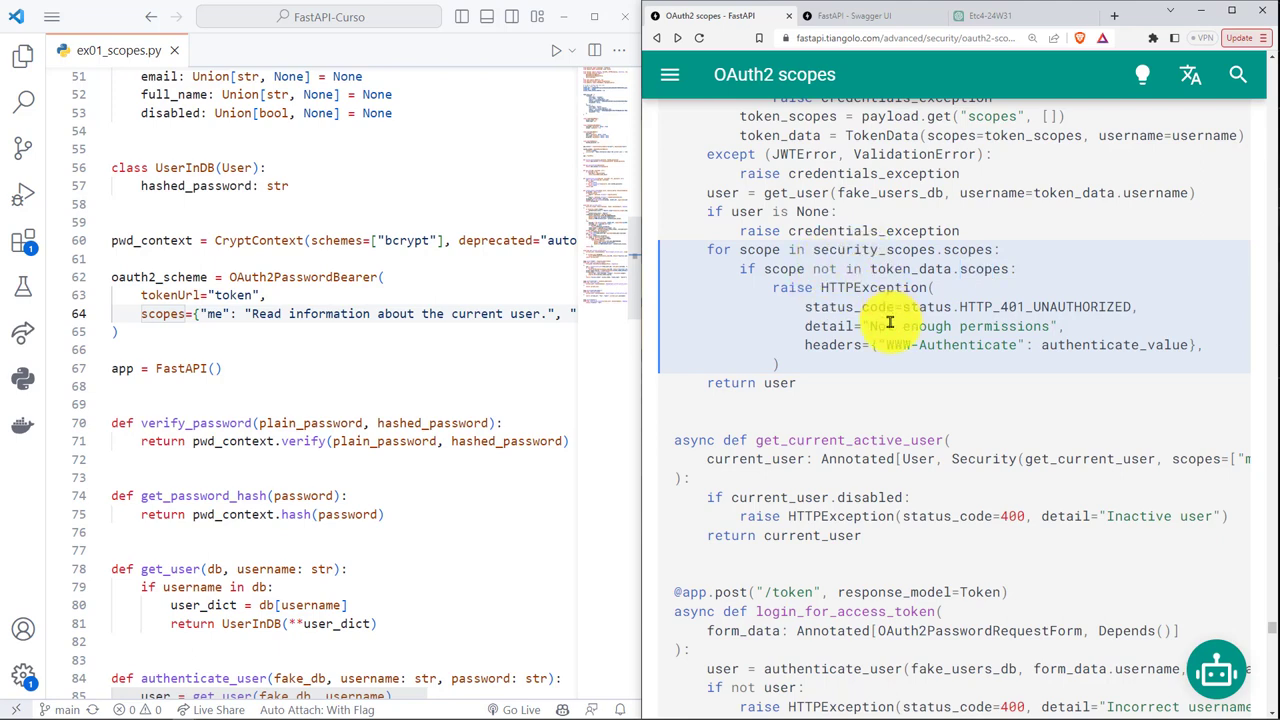
Step: Select security_scopes.scopes and the missing-scope if check with its HTTPException lines
double_click(957, 251)
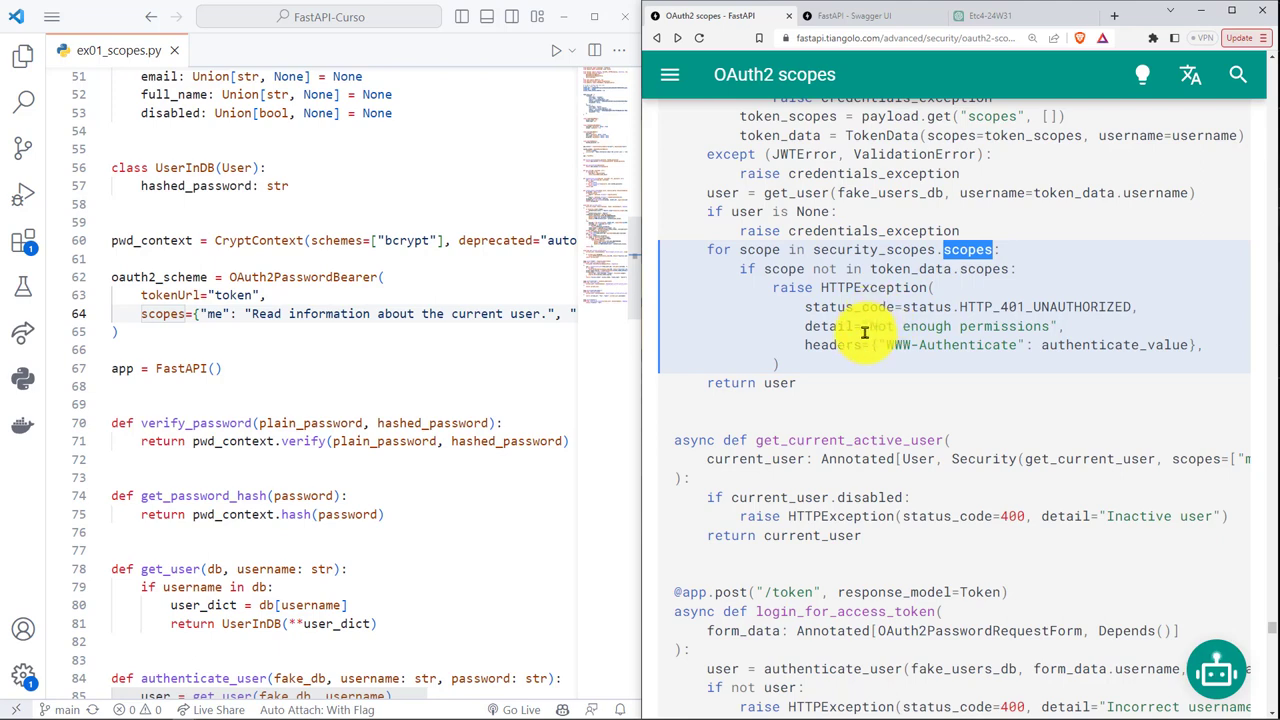
left_click_drag(760, 266, 995, 268)
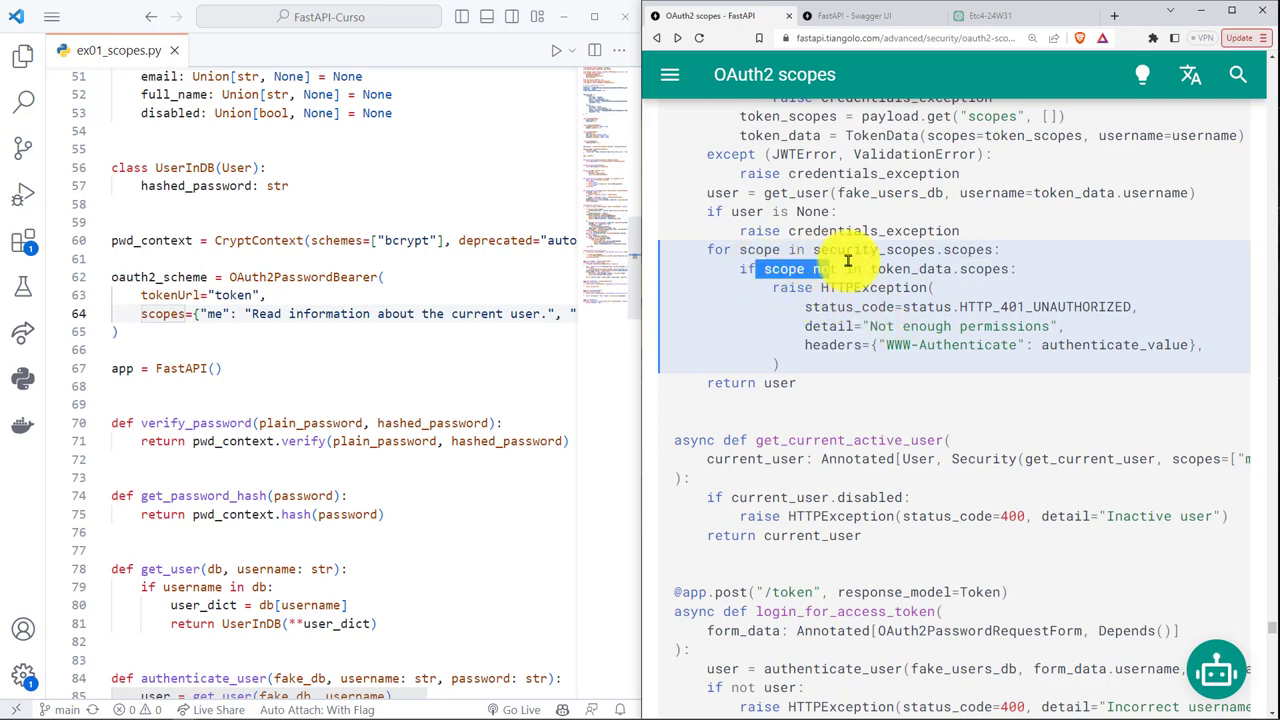
left_click(1005, 297)
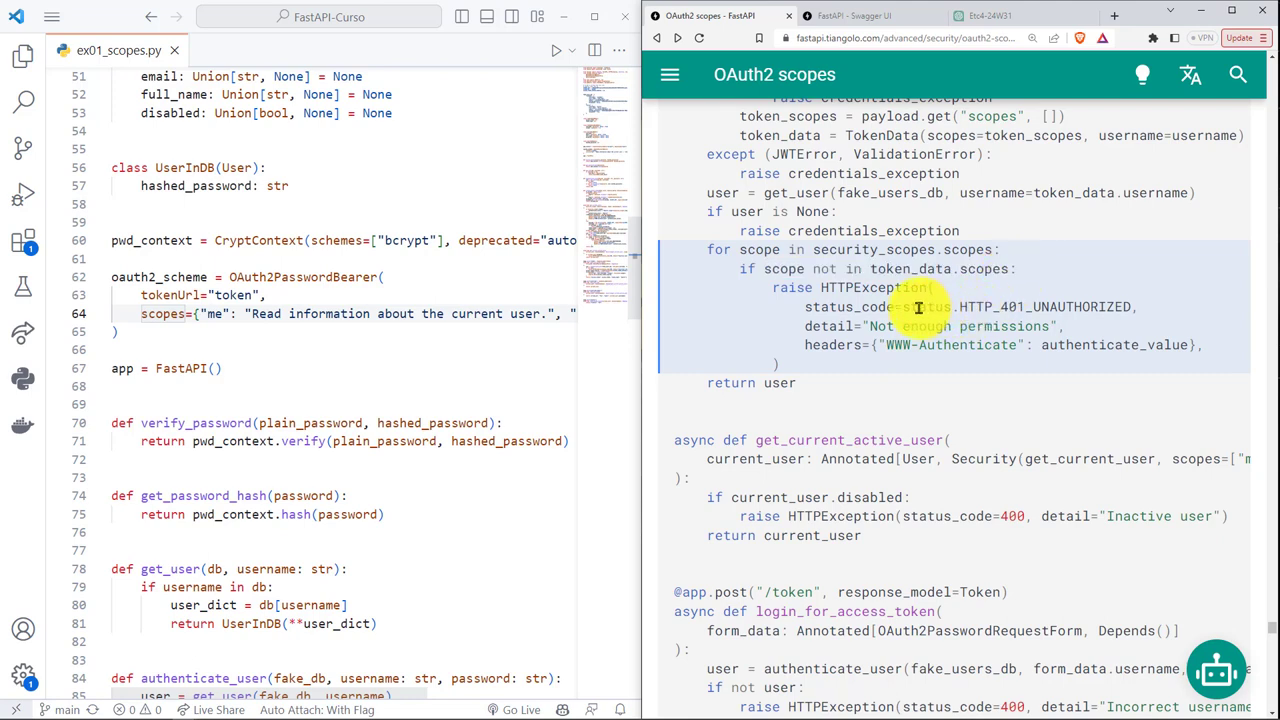
left_click_drag(777, 268, 899, 341)
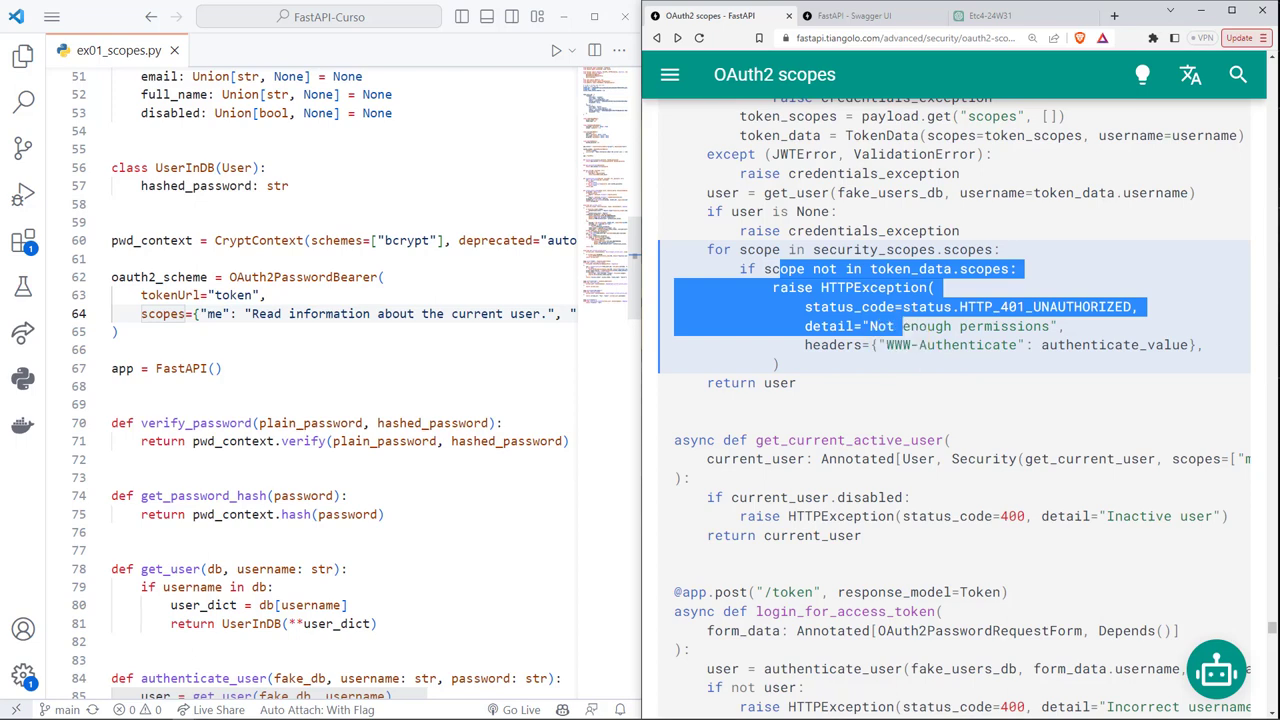
key("alt+Tab")
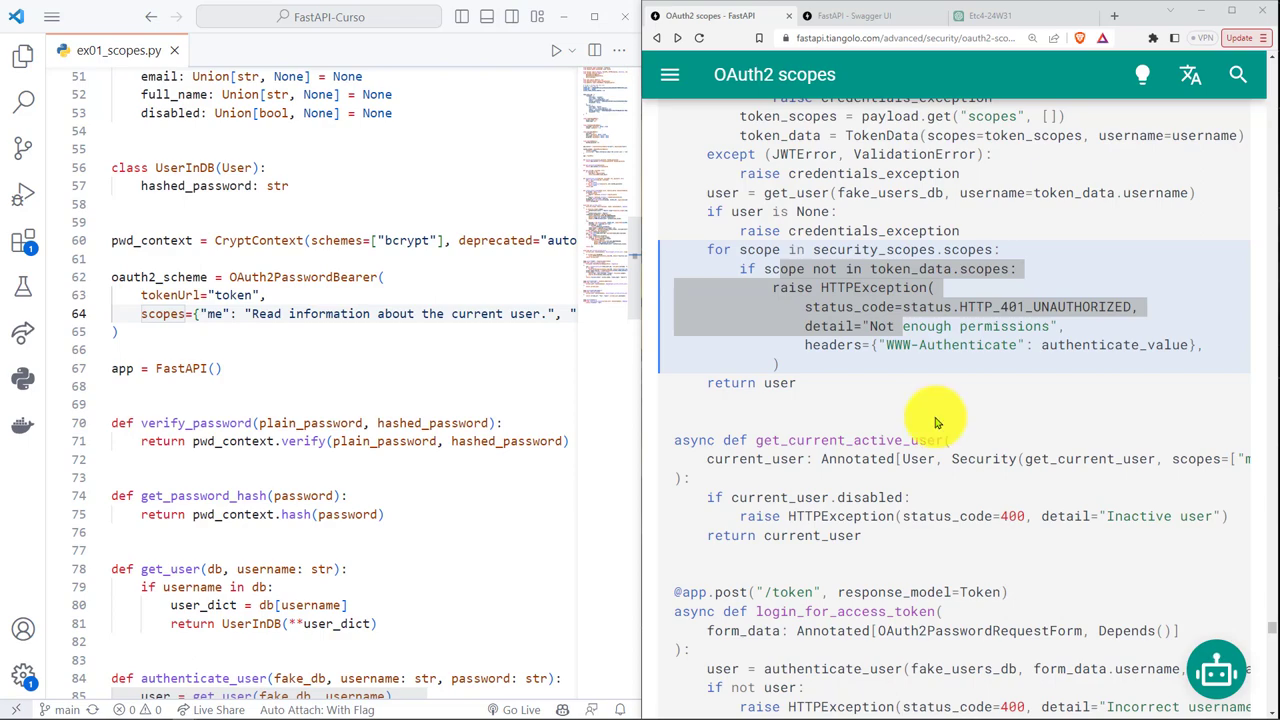
Step: Scroll the docs to the dependency-tree review section and select its heading
scroll(928, 422, "down", 4)
scroll(920, 421, "down", 4)
scroll(915, 420, "down", 3)
scroll(915, 420, "up", 1)
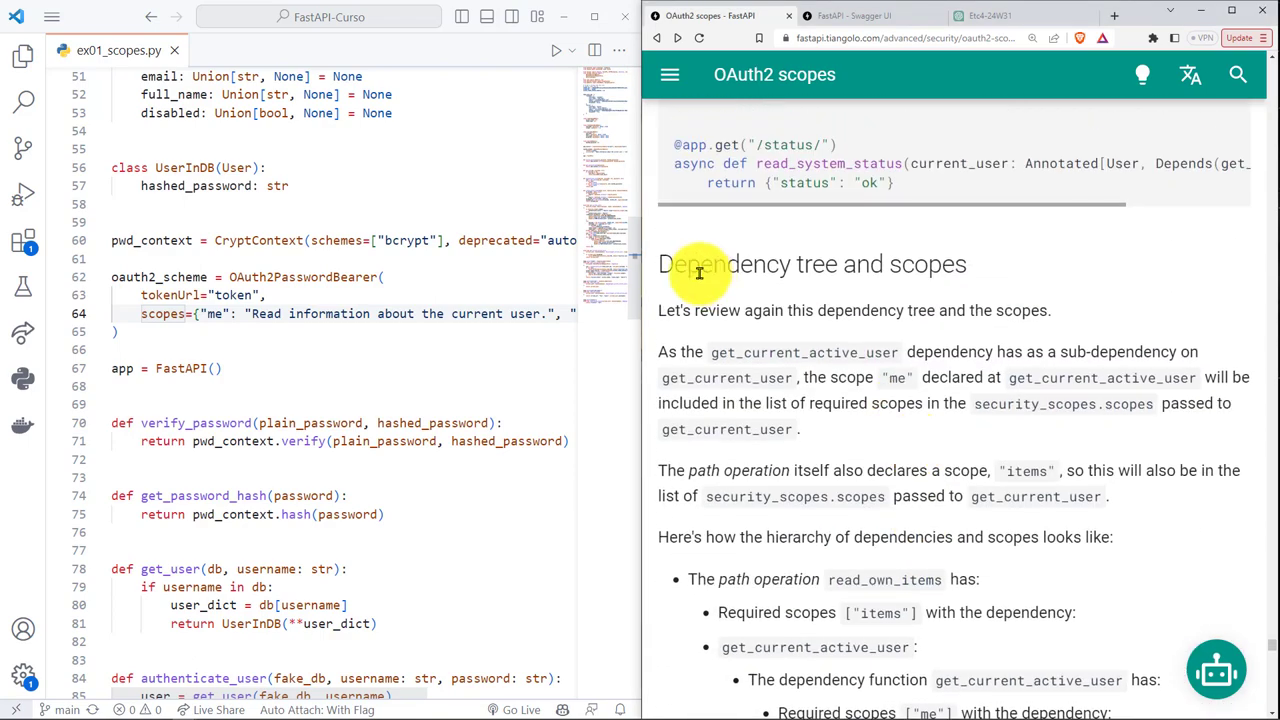
left_click_drag(673, 264, 838, 289)
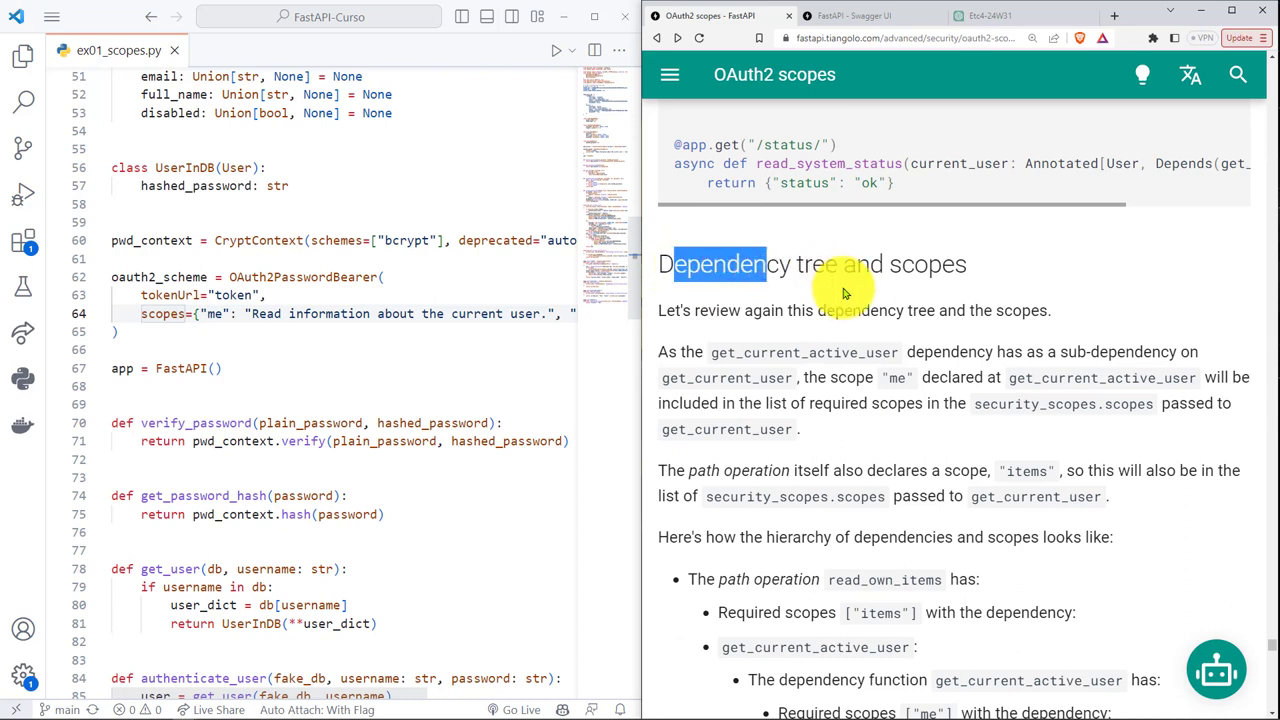
scroll(900, 320, "down", 1)
left_click(1000, 360)
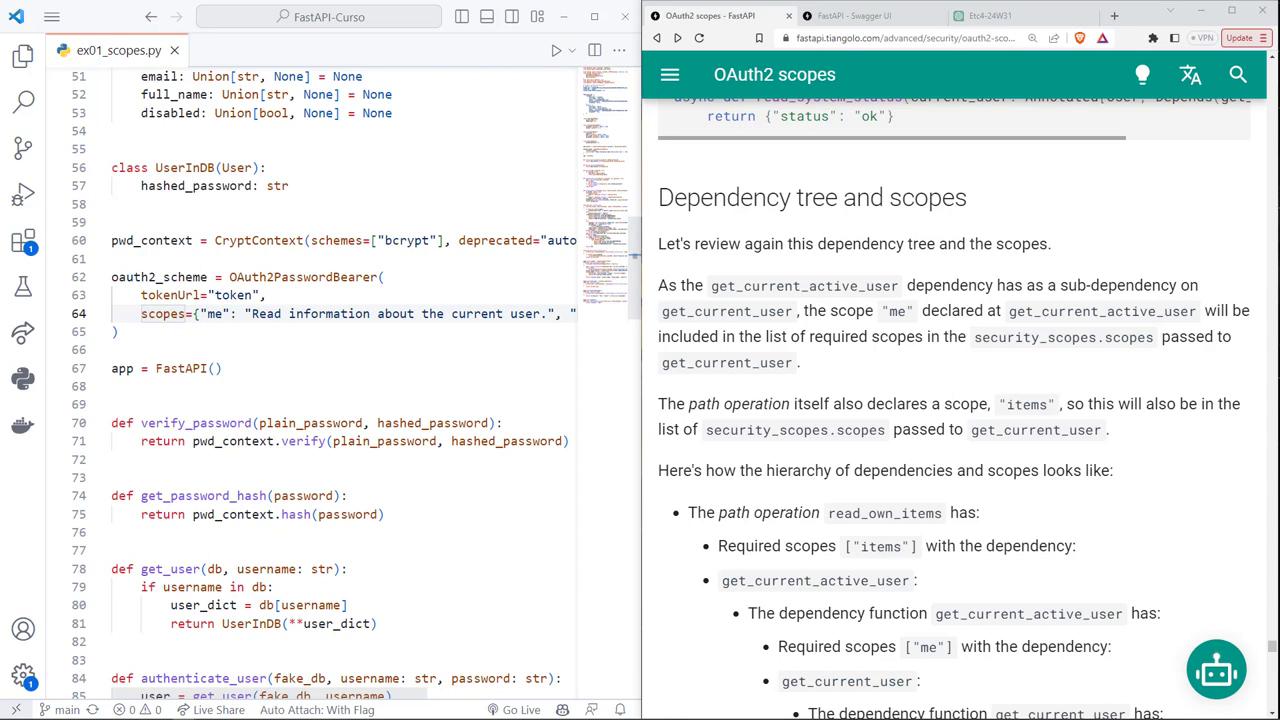
left_click(676, 330)
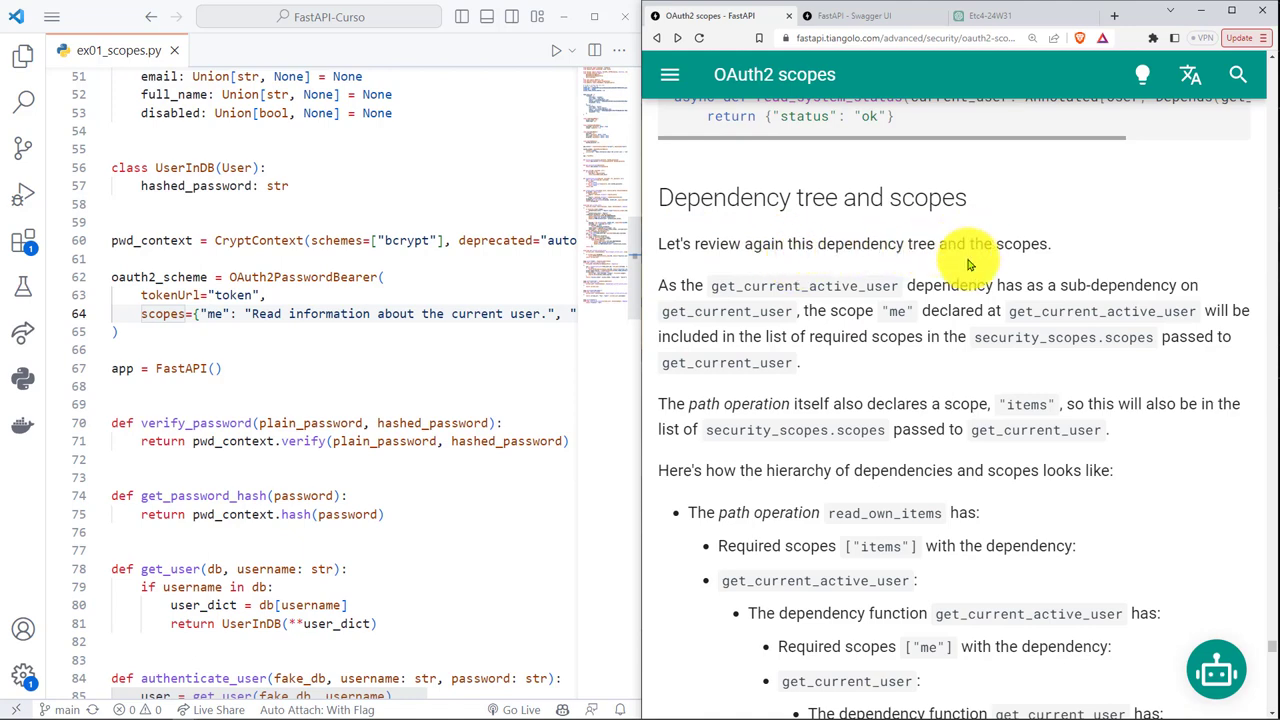
scroll(760, 240, "down", 1)
scroll(720, 226, "up", 1)
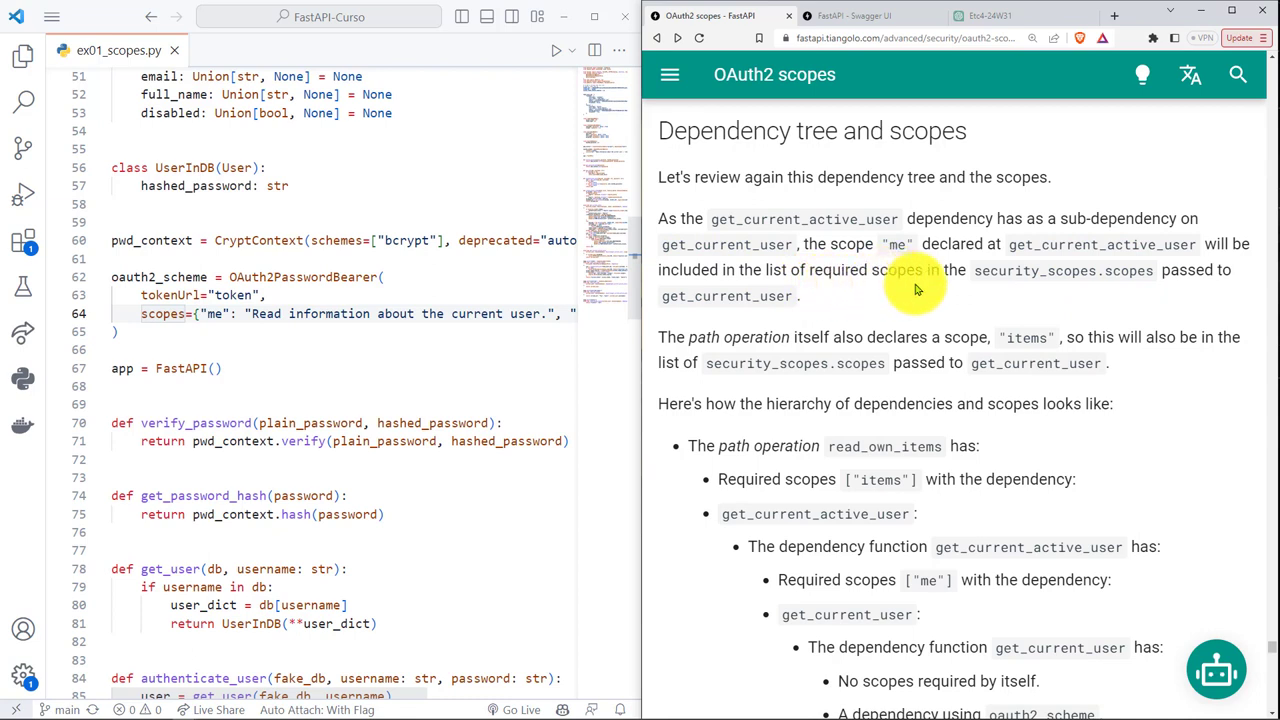
Step: Select 'required', get_current_user, the scopes attribute and the sentence introducing the dependency hierarchy
double_click(830, 268)
left_click(921, 304)
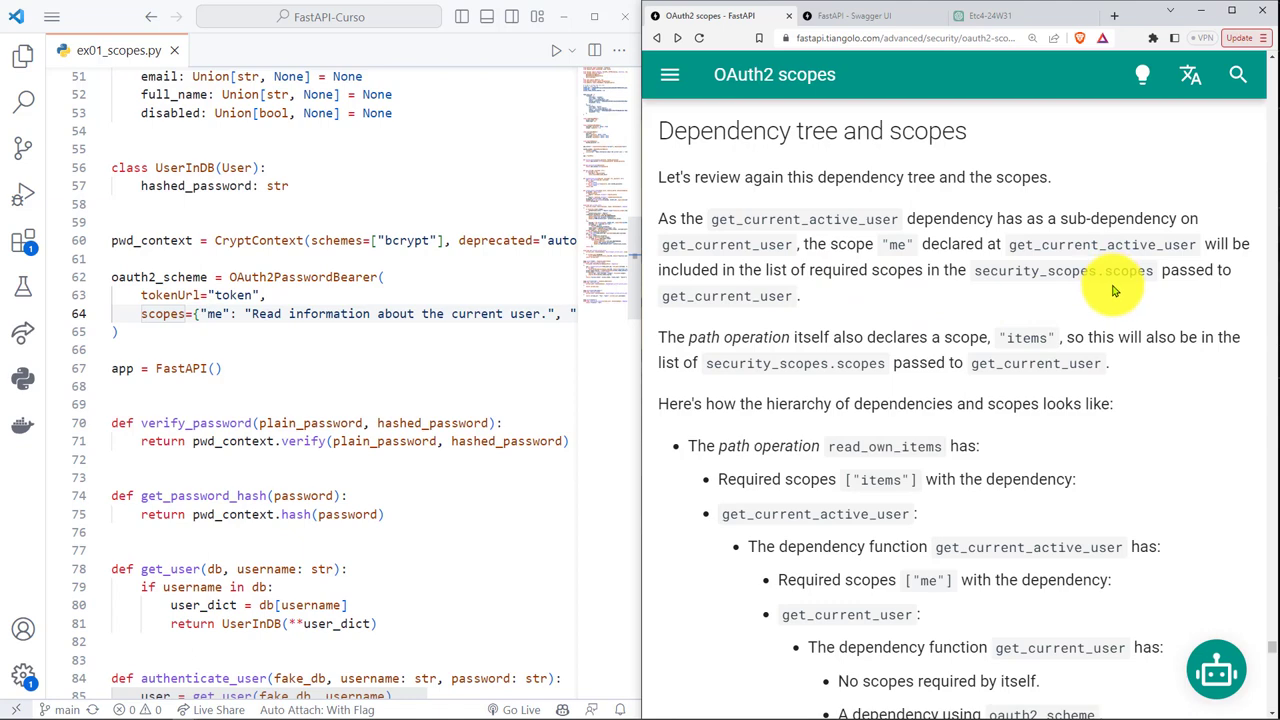
left_click_drag(679, 297, 760, 297)
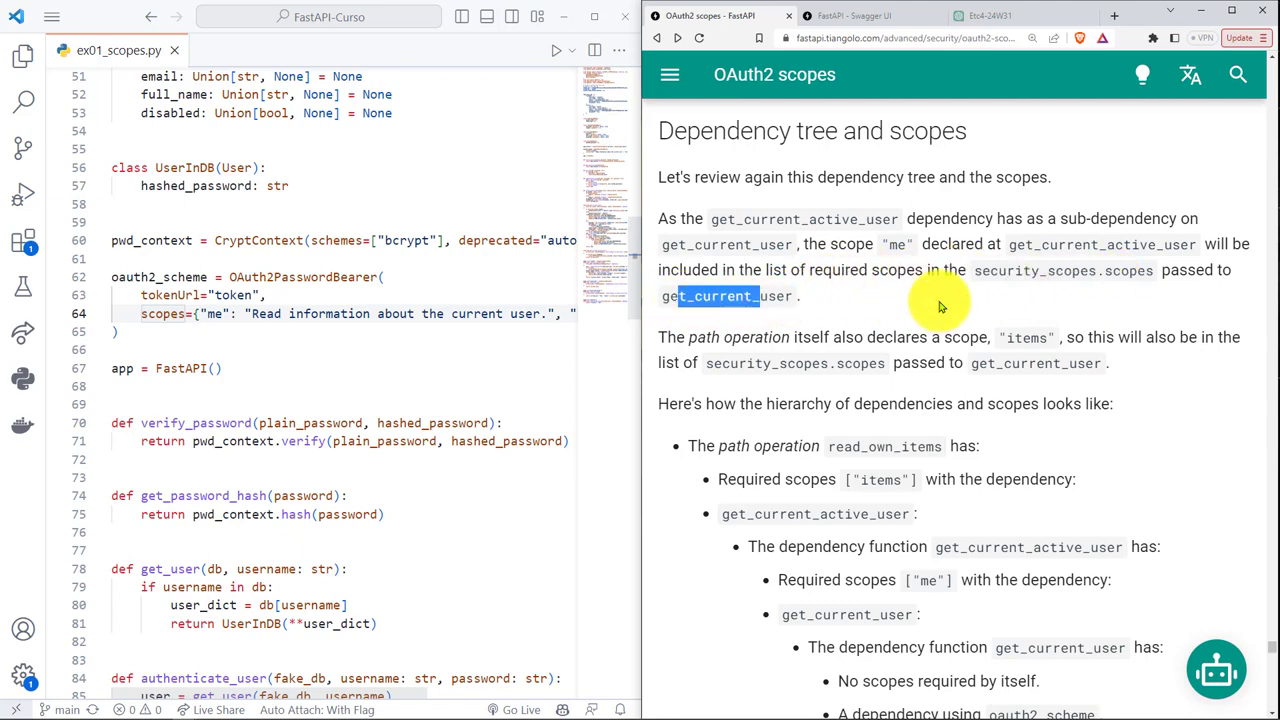
scroll(940, 307, "down", 3)
scroll(1098, 318, "up", 2)
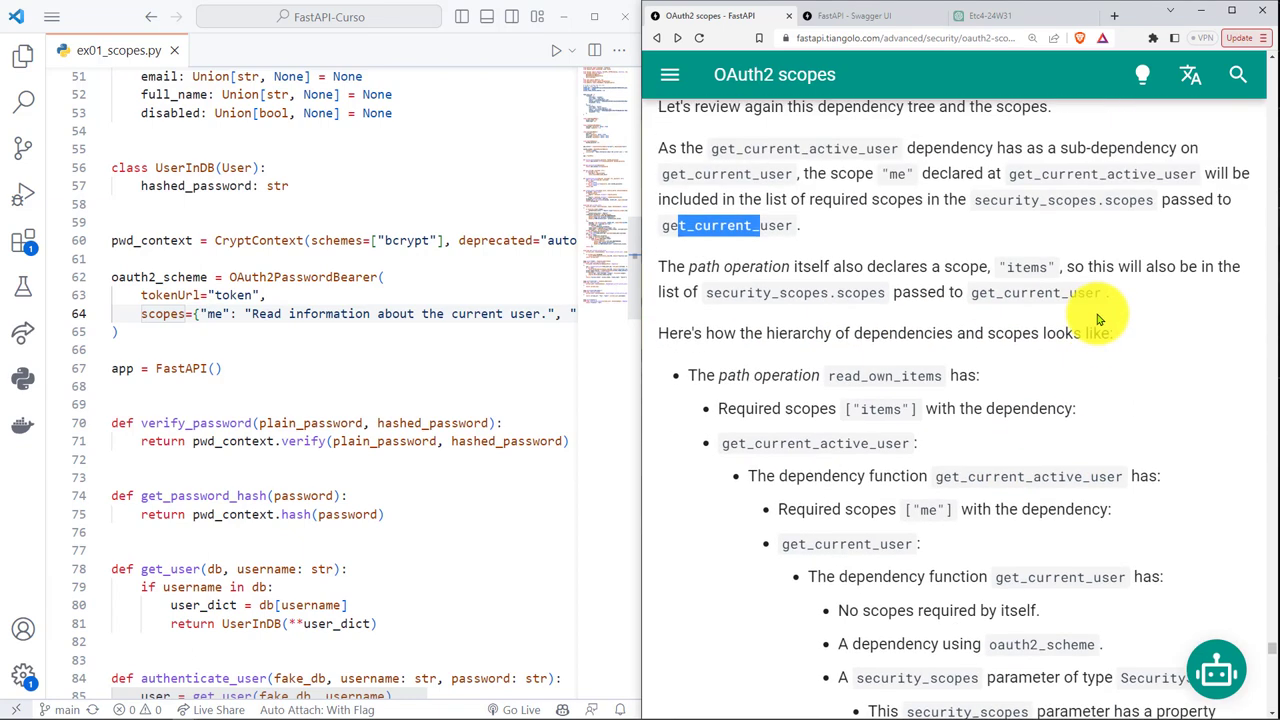
left_click(1098, 318)
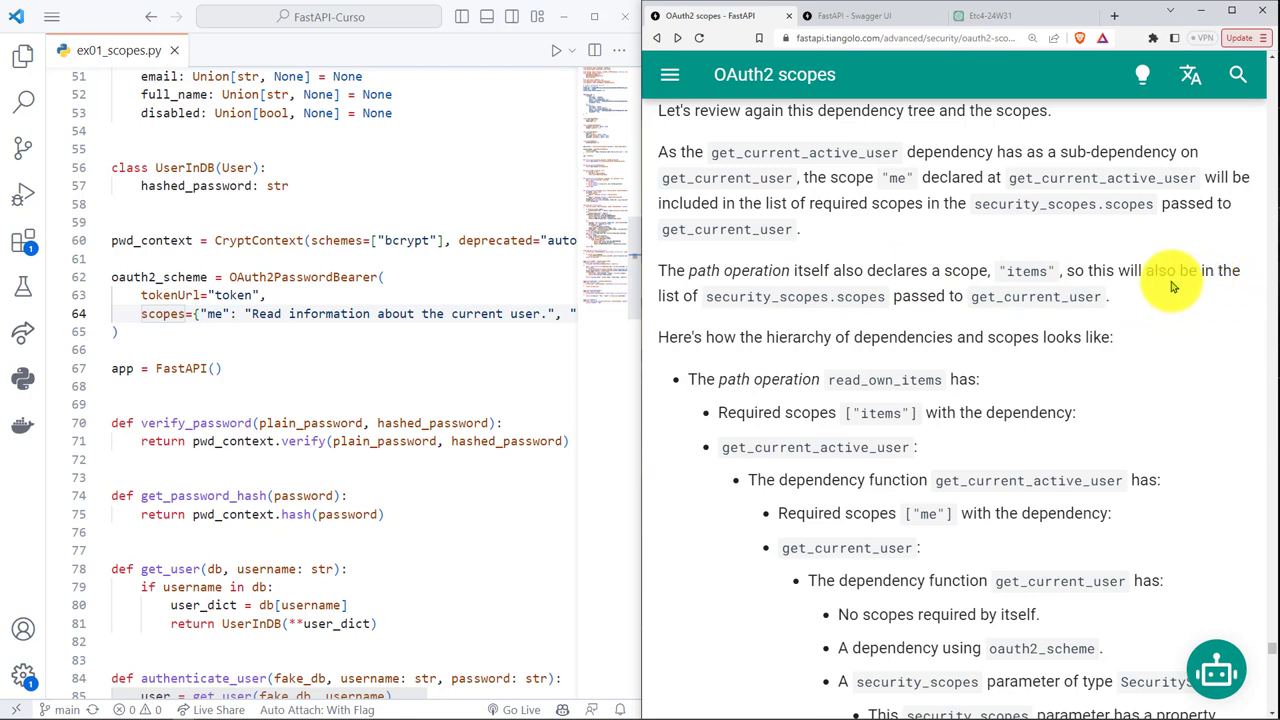
double_click(862, 297)
left_click_drag(996, 296, 1076, 297)
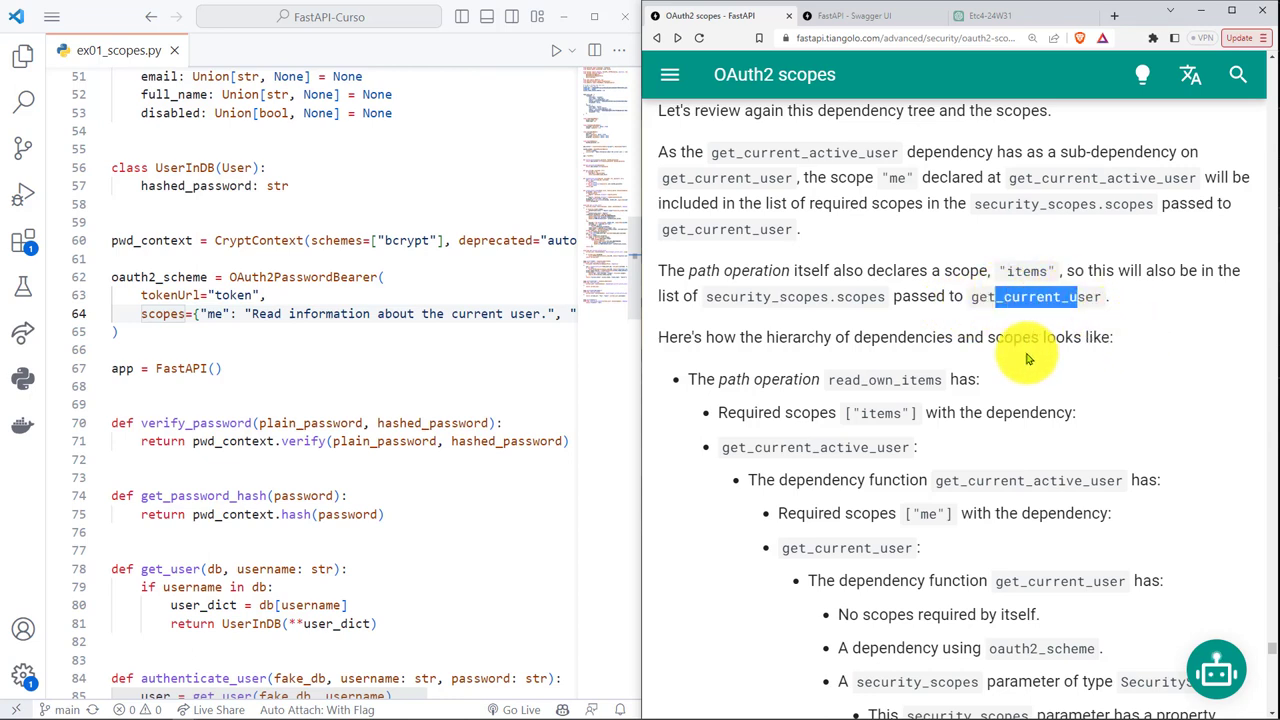
mouse_move(659, 337)
left_mouse_down()
mouse_move(928, 357)
mouse_move(1143, 347)
left_mouse_up()
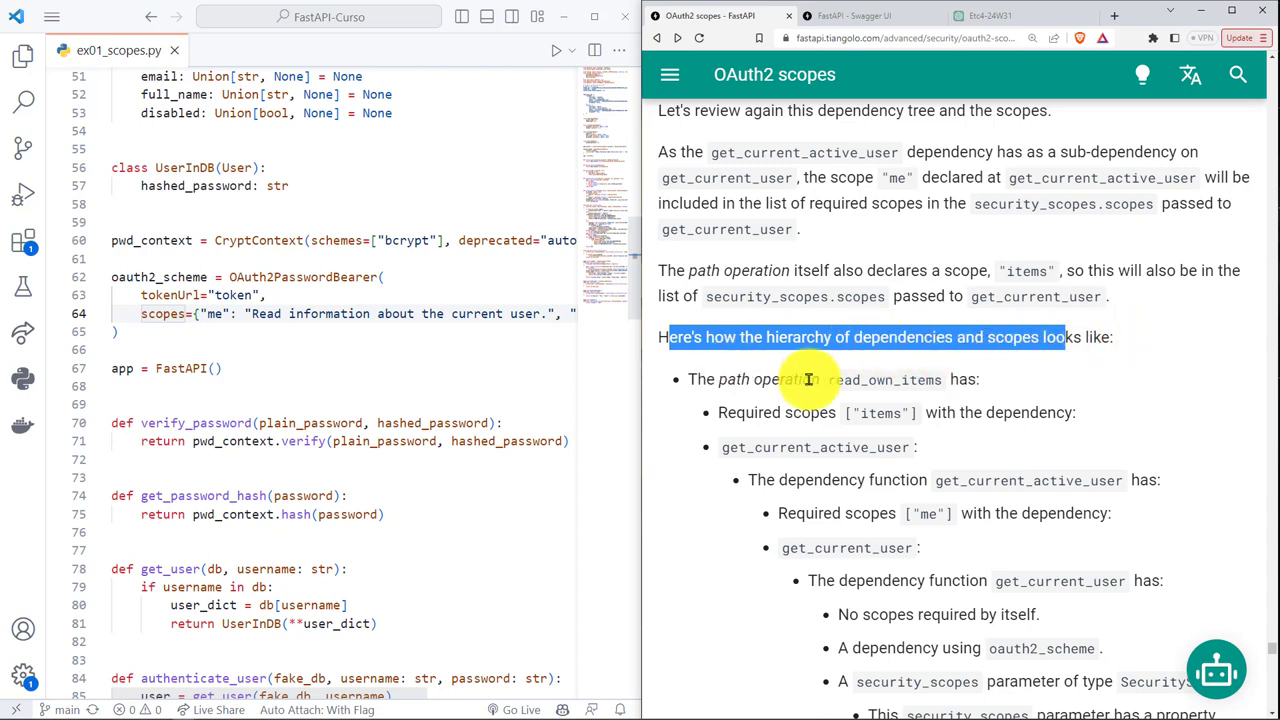
Step: Select read_own_items and the Required scopes phrase in the hierarchy list
left_click(889, 383)
double_click(890, 383)
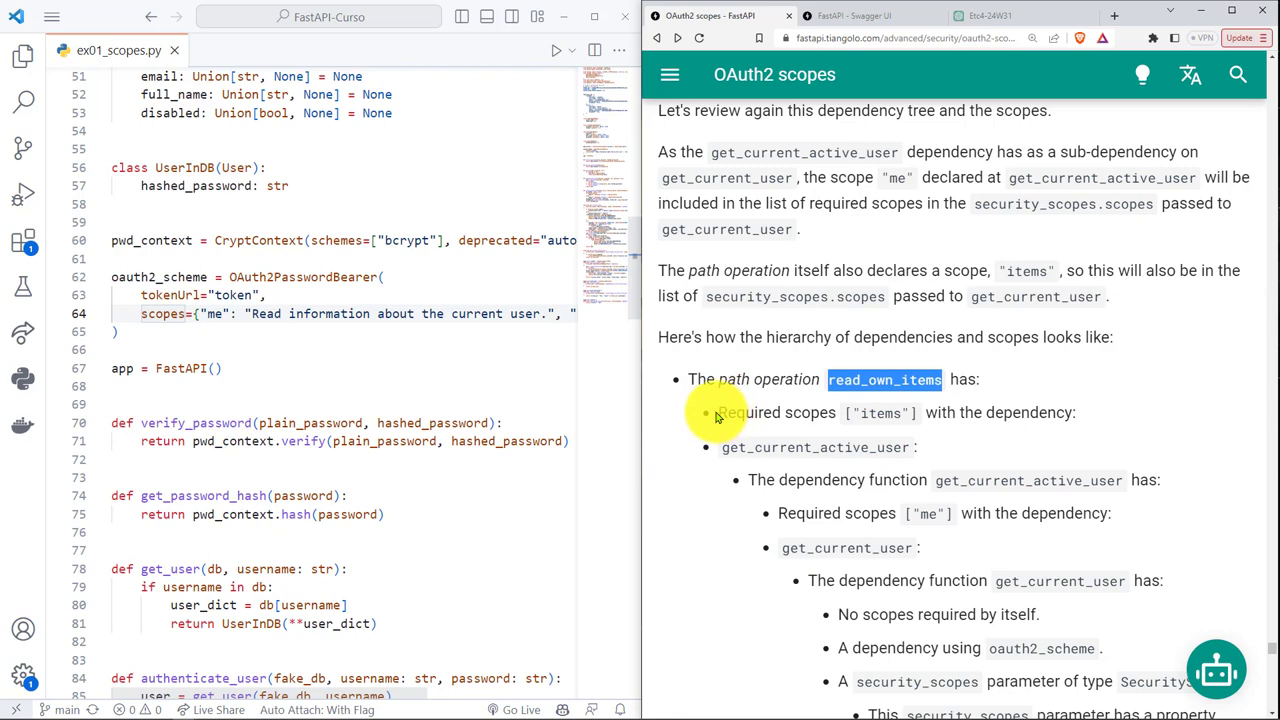
left_click_drag(716, 417, 835, 413)
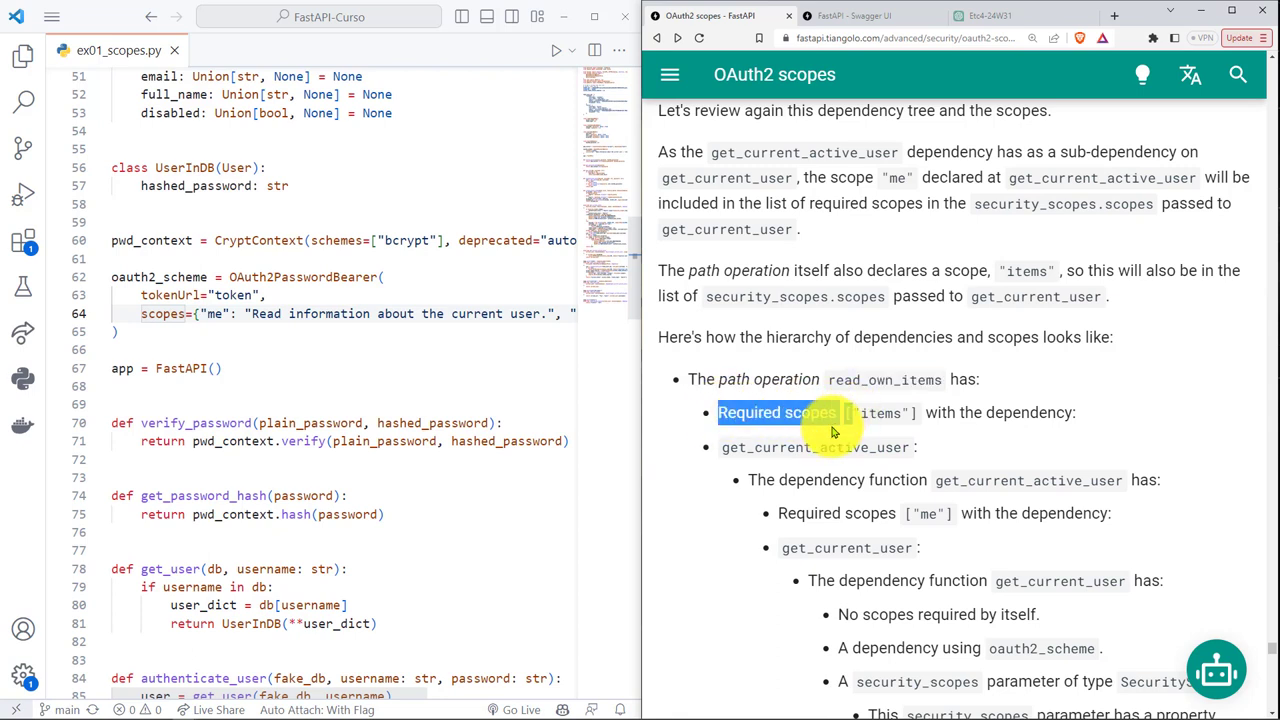
left_click(836, 432)
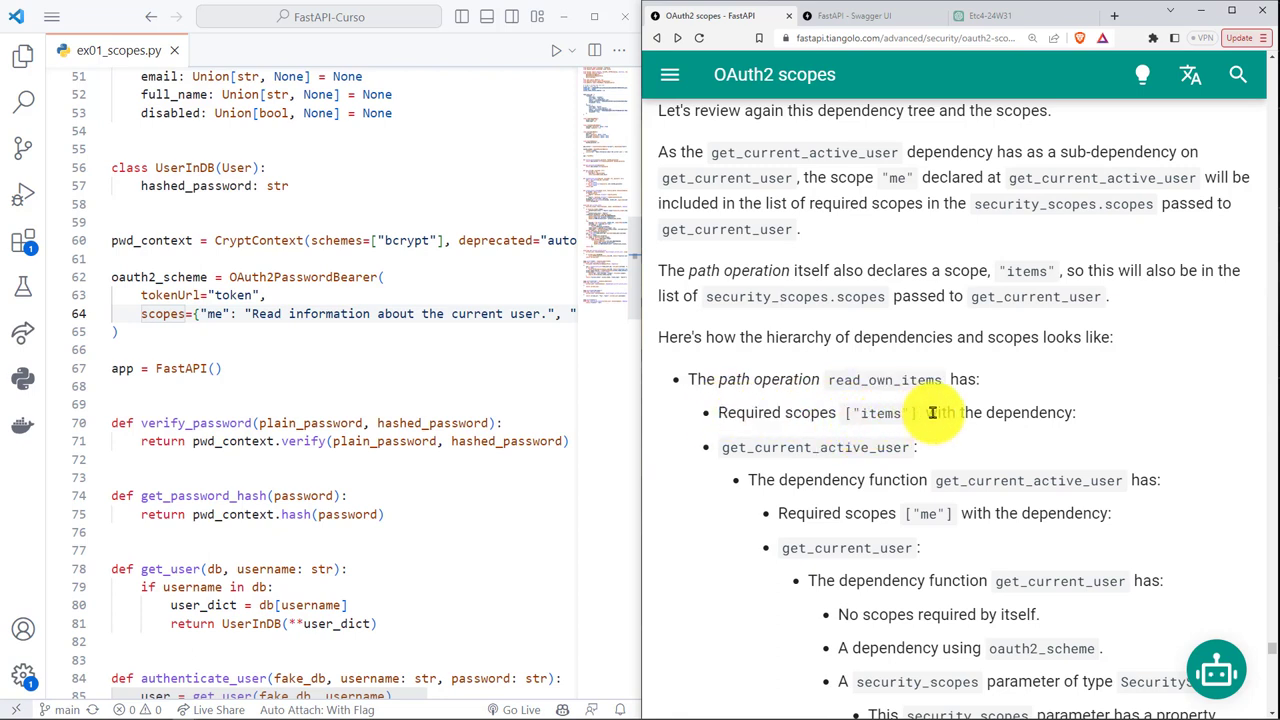
left_click_drag(958, 412, 1068, 412)
scroll(1049, 449, "down", 1)
left_click(748, 380)
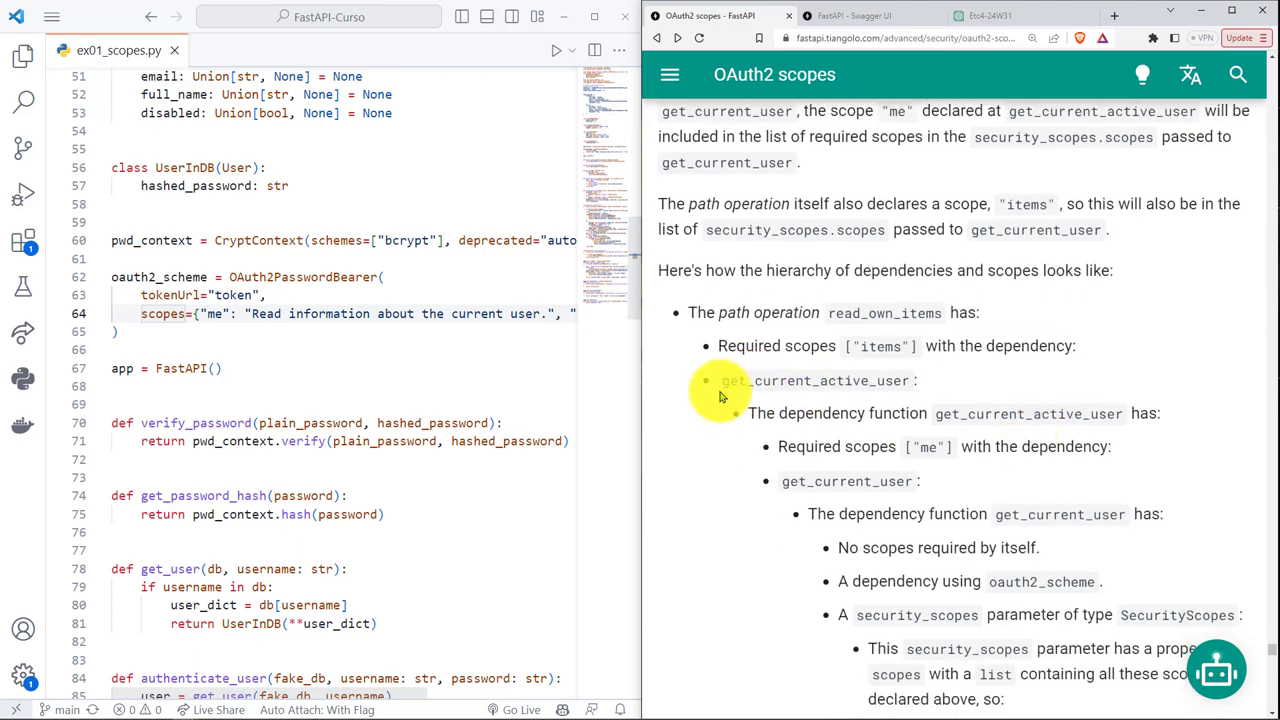
Step: Scroll further and select the "me" scope of get_current_active_user and get_current_user
scroll(894, 460, "down", 1)
scroll(894, 460, "down", 2)
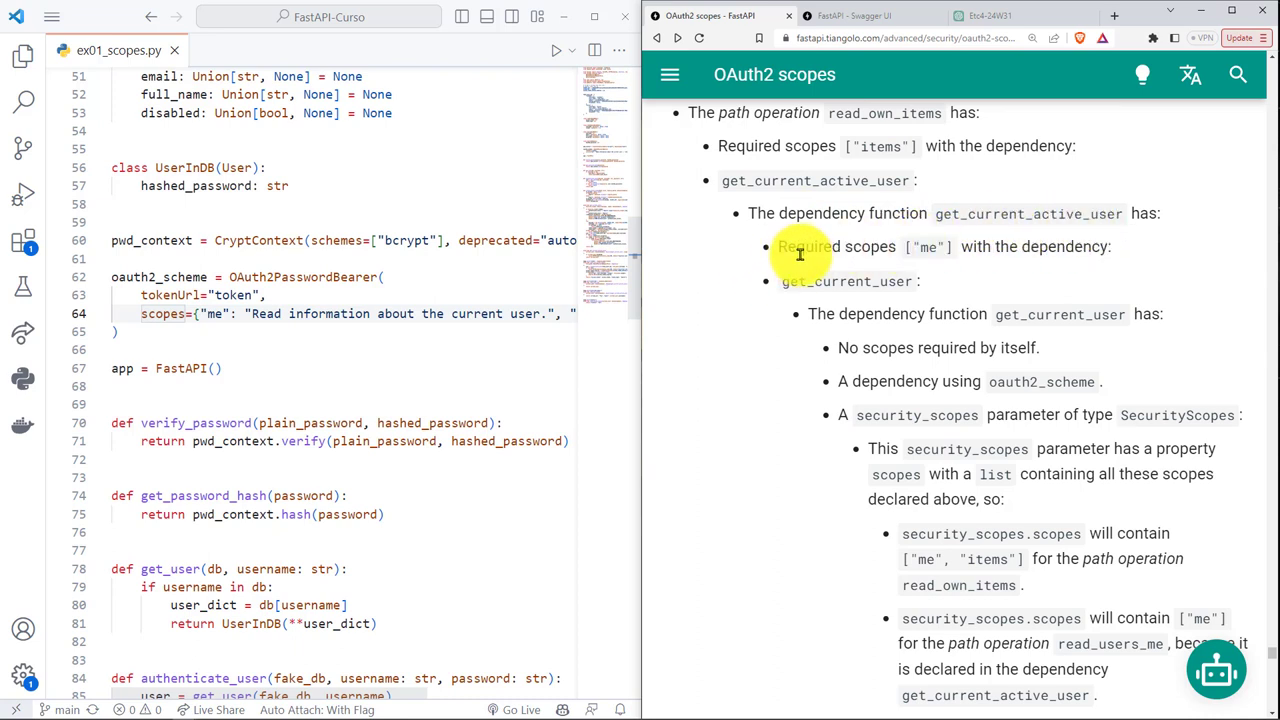
left_click_drag(778, 249, 963, 266)
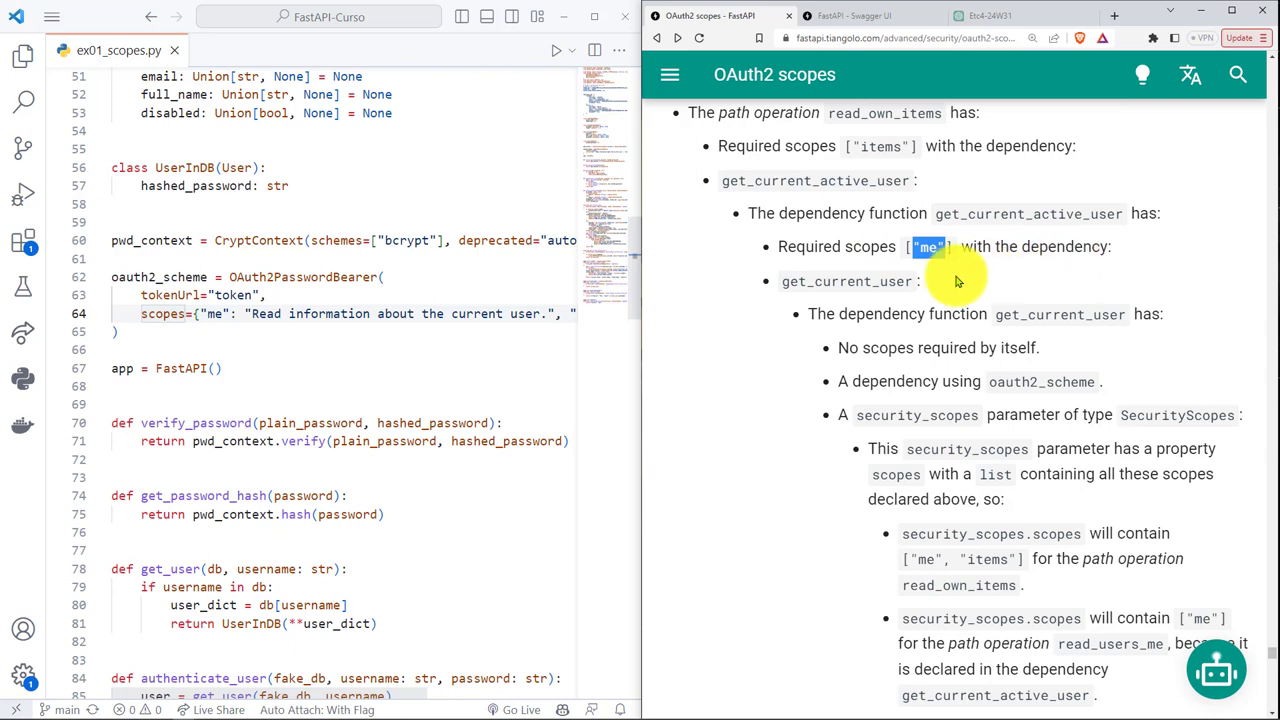
left_click_drag(791, 281, 782, 281)
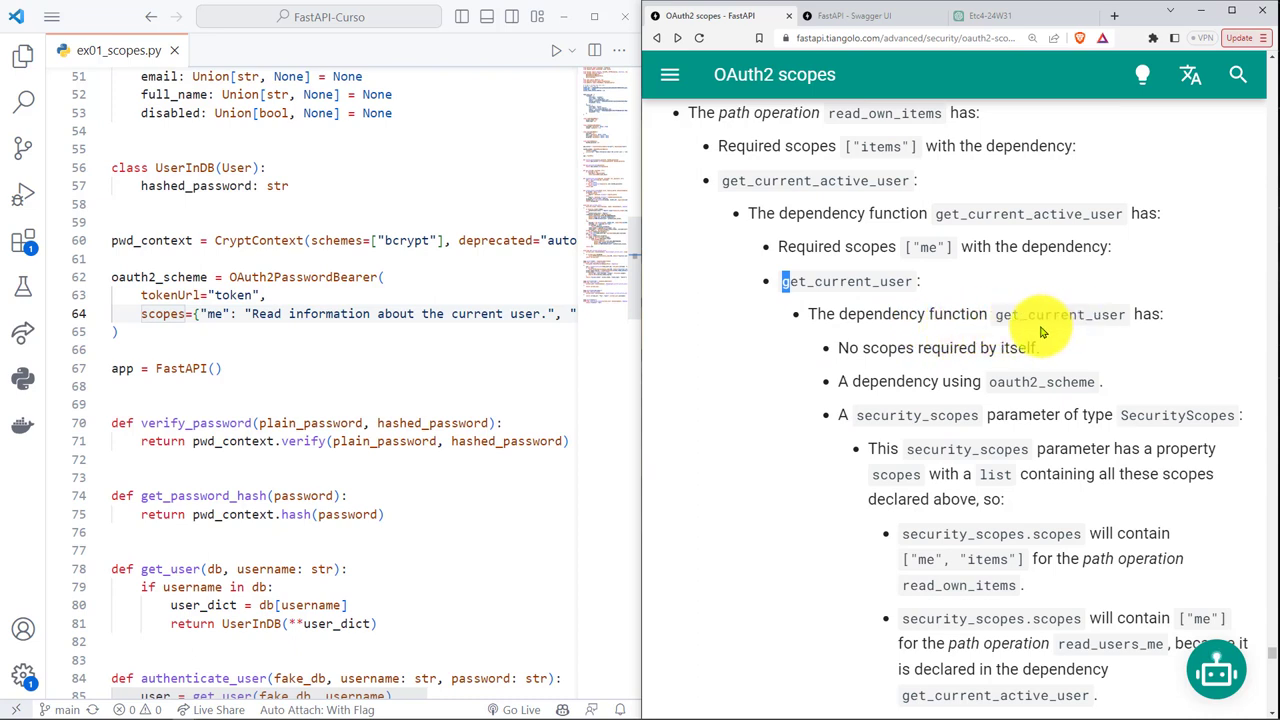
Step: Scroll past Check it and back up to the Tip box above More details about SecurityScopes
scroll(1041, 333, "down", 2)
scroll(1043, 340, "down", 3)
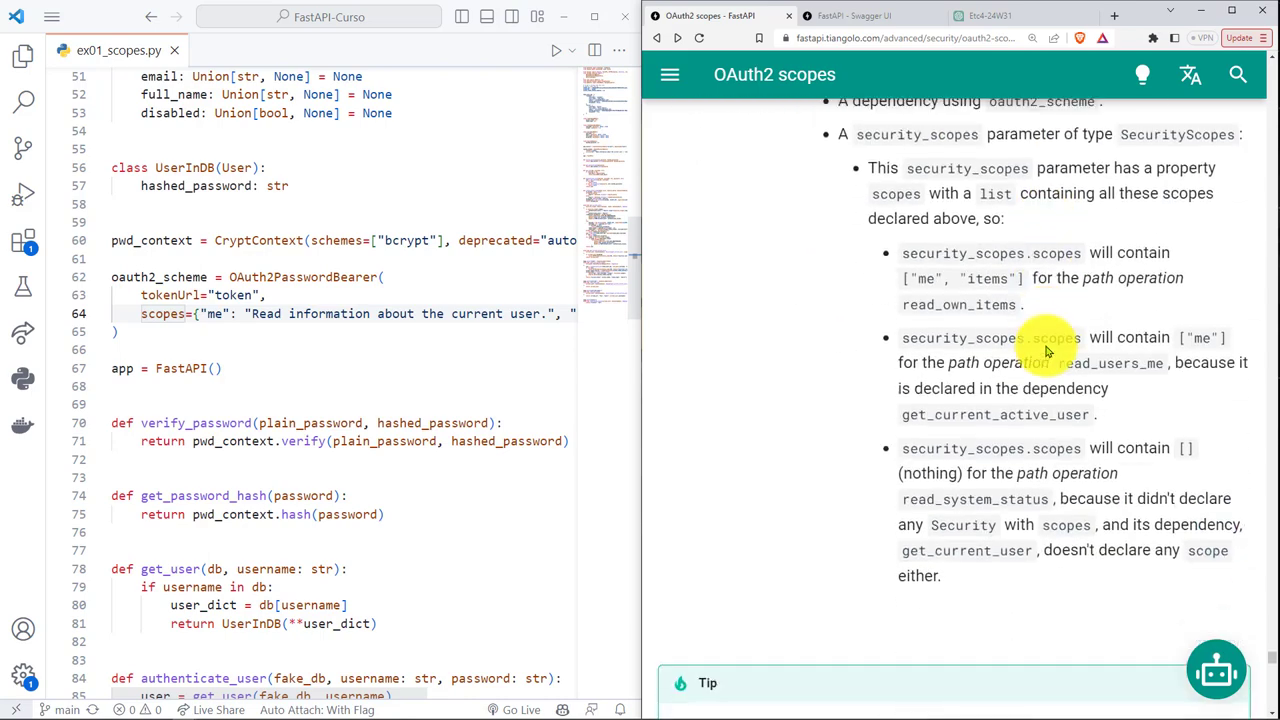
scroll(1045, 346, "down", 2)
scroll(1051, 337, "down", 4)
scroll(1051, 349, "down", 1)
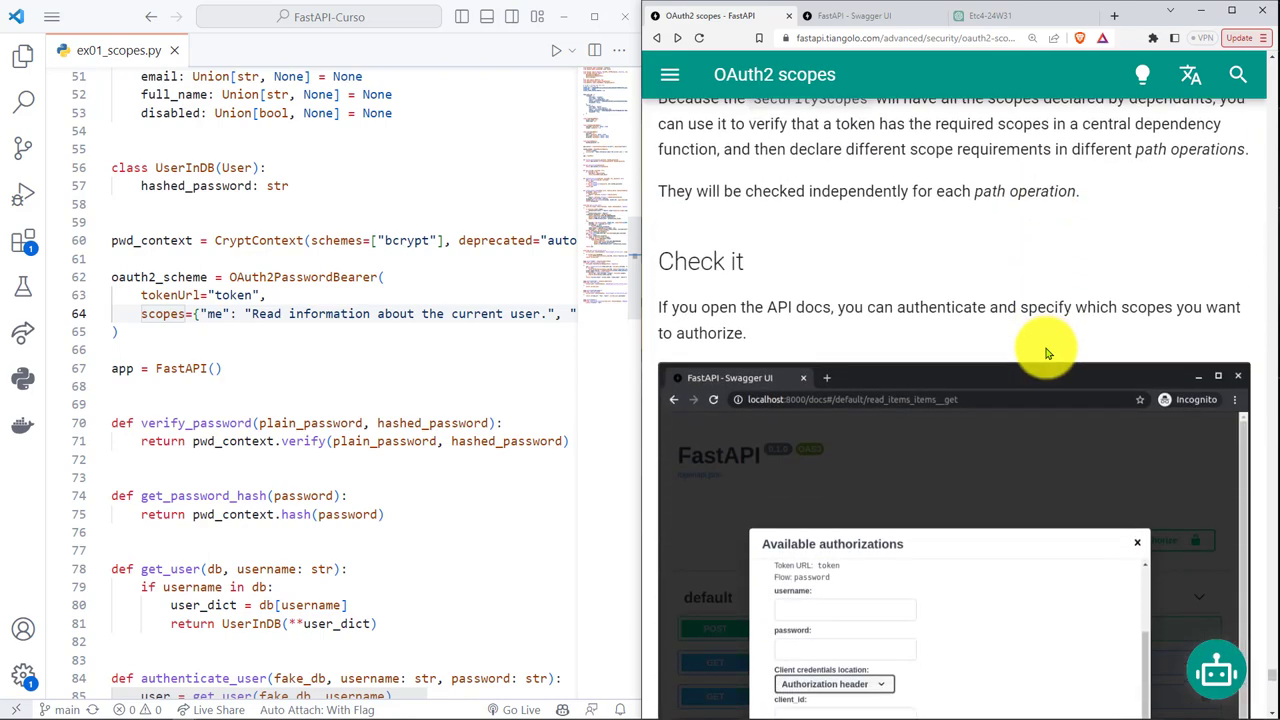
scroll(1049, 357, "down", 5)
scroll(1043, 385, "up", 1)
scroll(1014, 391, "up", 6)
scroll(1014, 434, "down", 5)
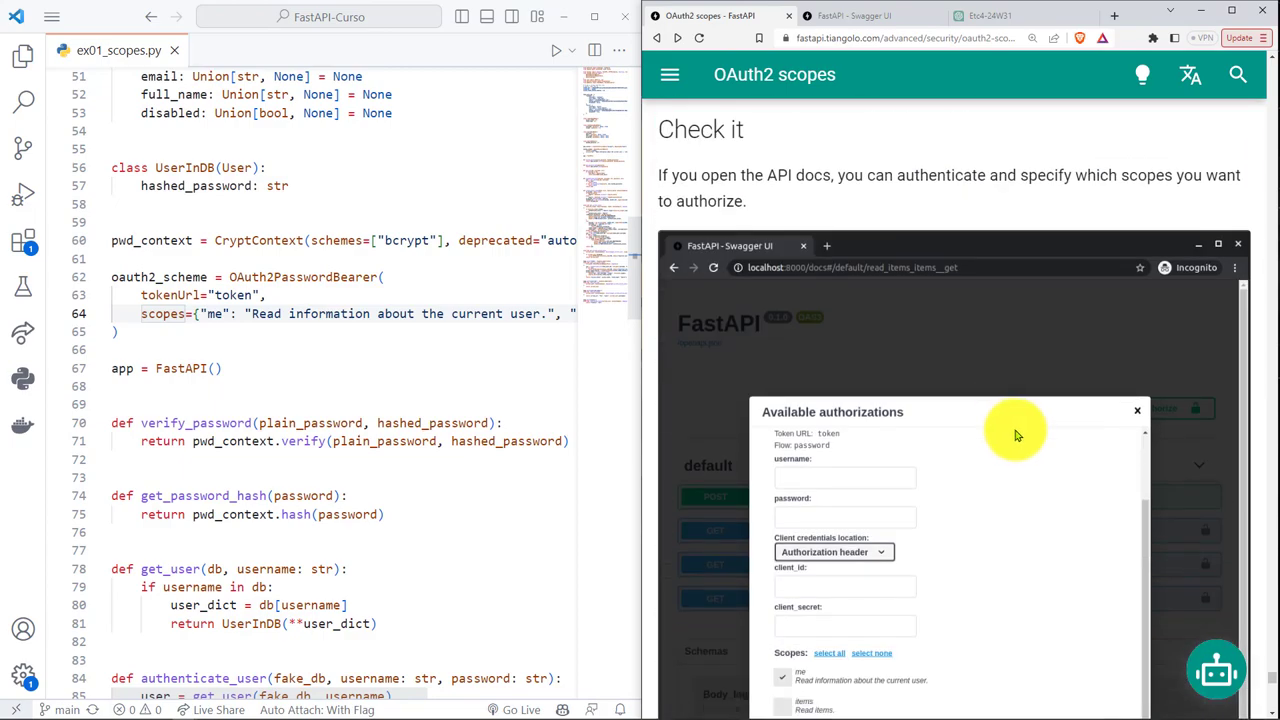
scroll(1057, 520, "down", 6)
scroll(1062, 521, "down", 4)
scroll(1063, 521, "up", 3)
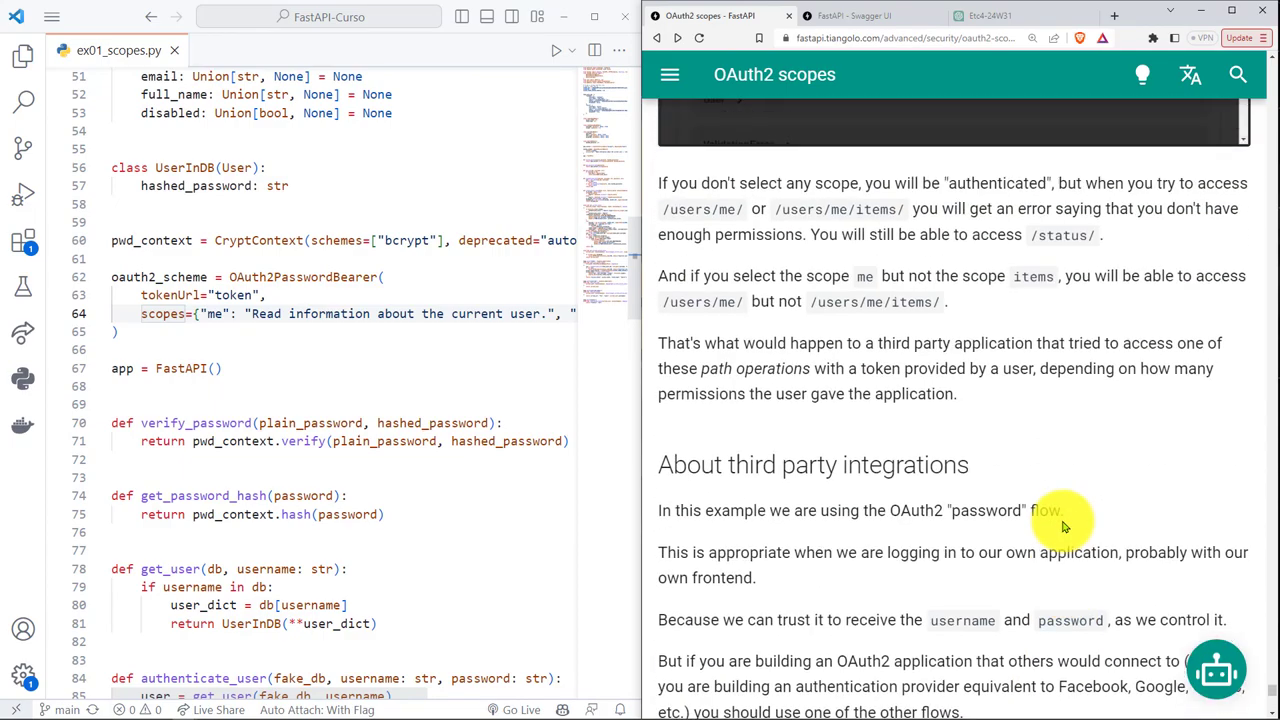
scroll(1063, 521, "up", 6)
scroll(1089, 489, "up", 3)
scroll(1089, 489, "up", 5)
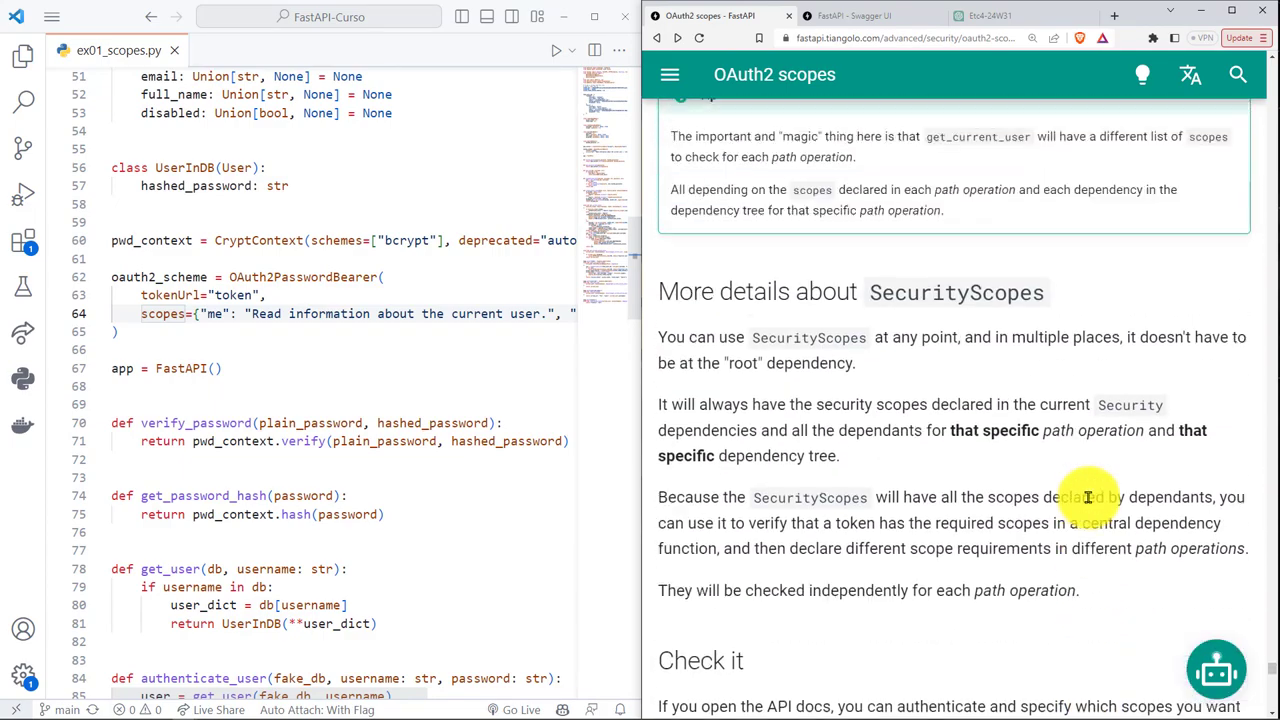
scroll(723, 333, "up", 2)
scroll(734, 363, "up", 3)
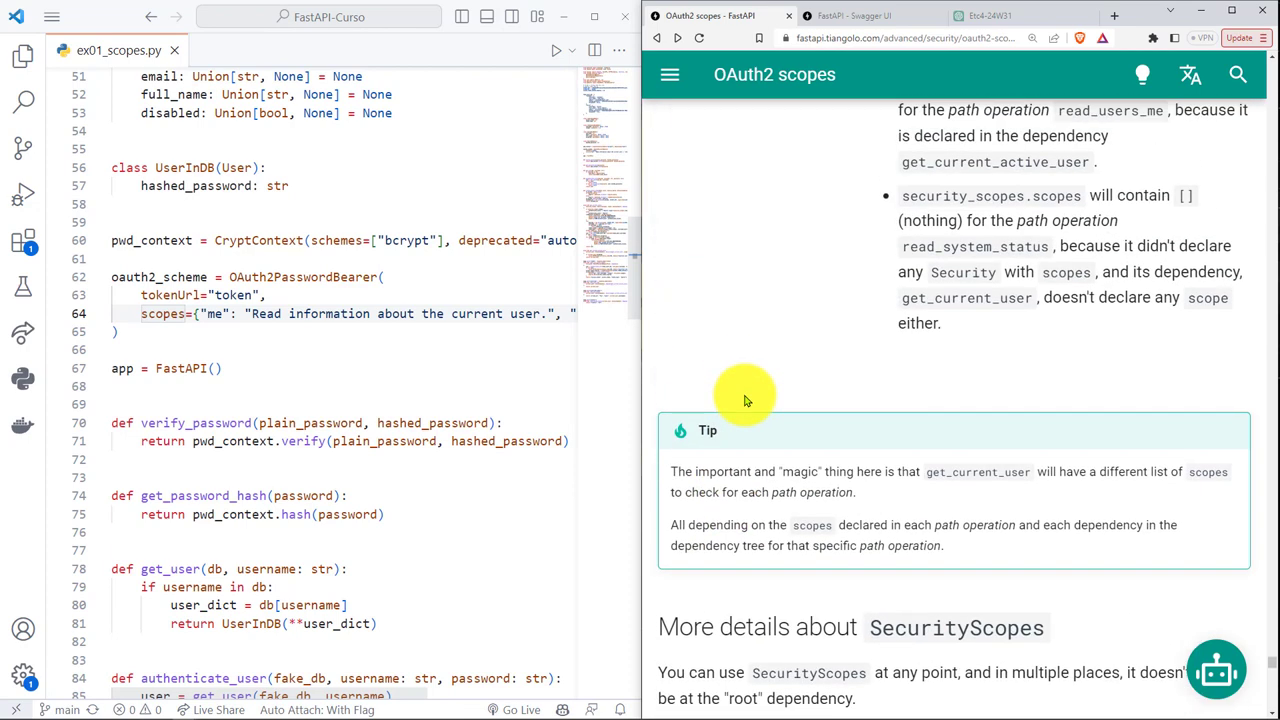
scroll(688, 363, "down", 3)
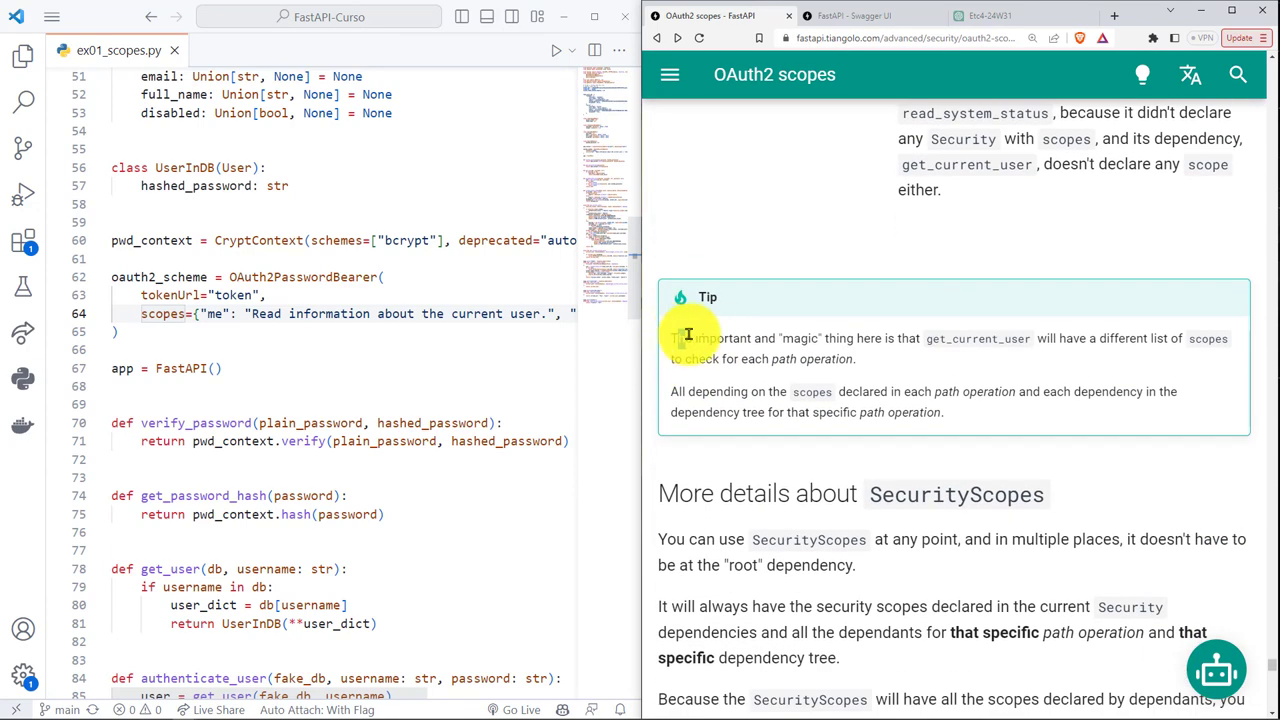
left_click_drag(672, 338, 761, 340)
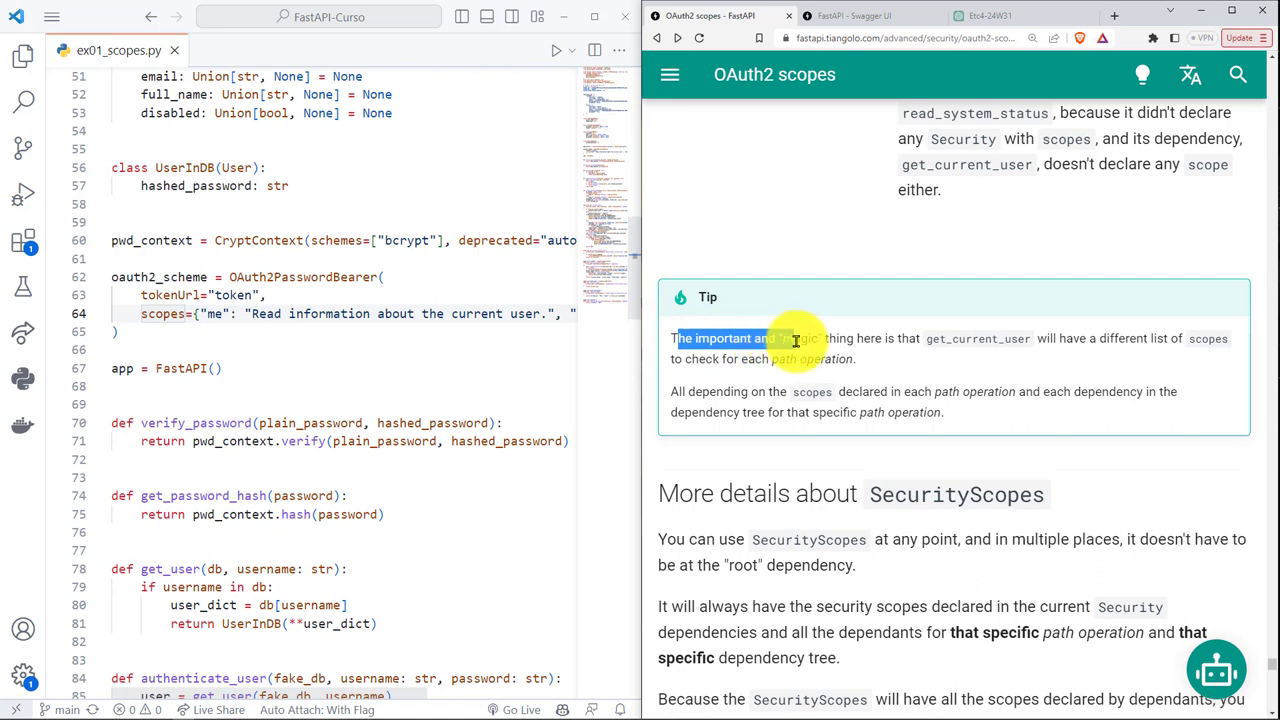
mouse_move(795, 341)
left_mouse_down()
mouse_move(963, 355)
mouse_move(1020, 382)
left_mouse_up()
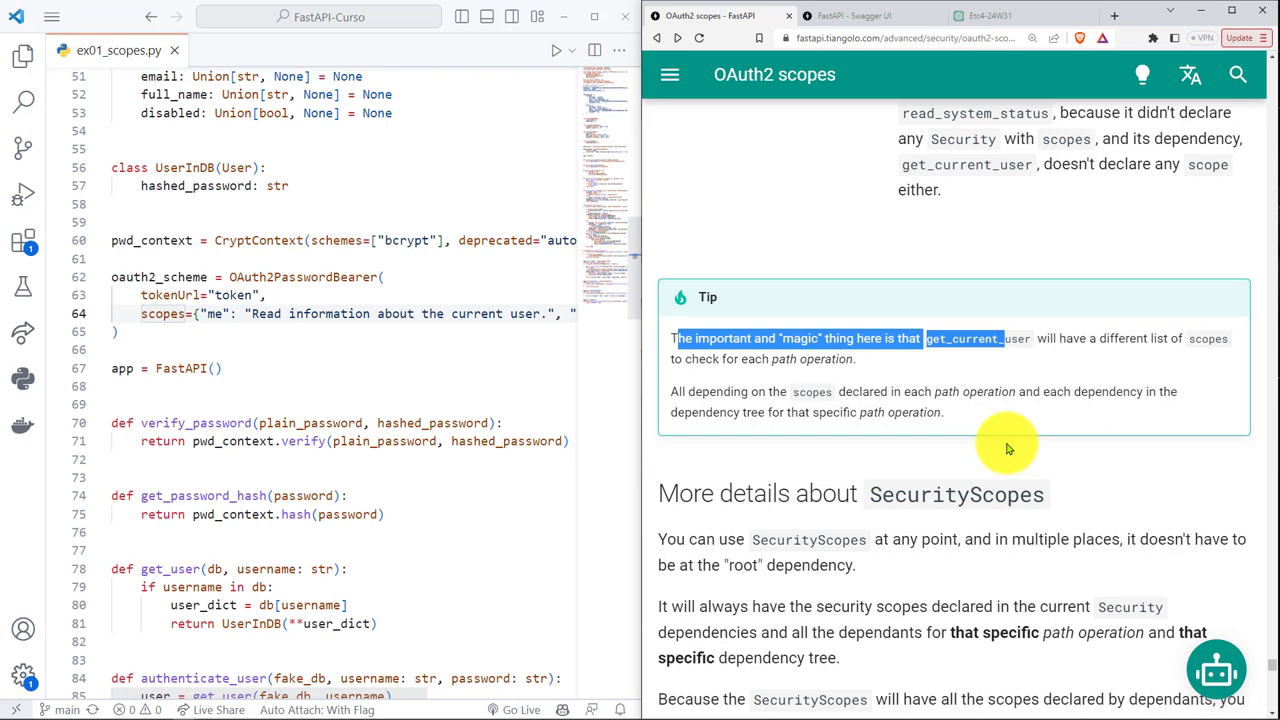
key("alt+Tab")
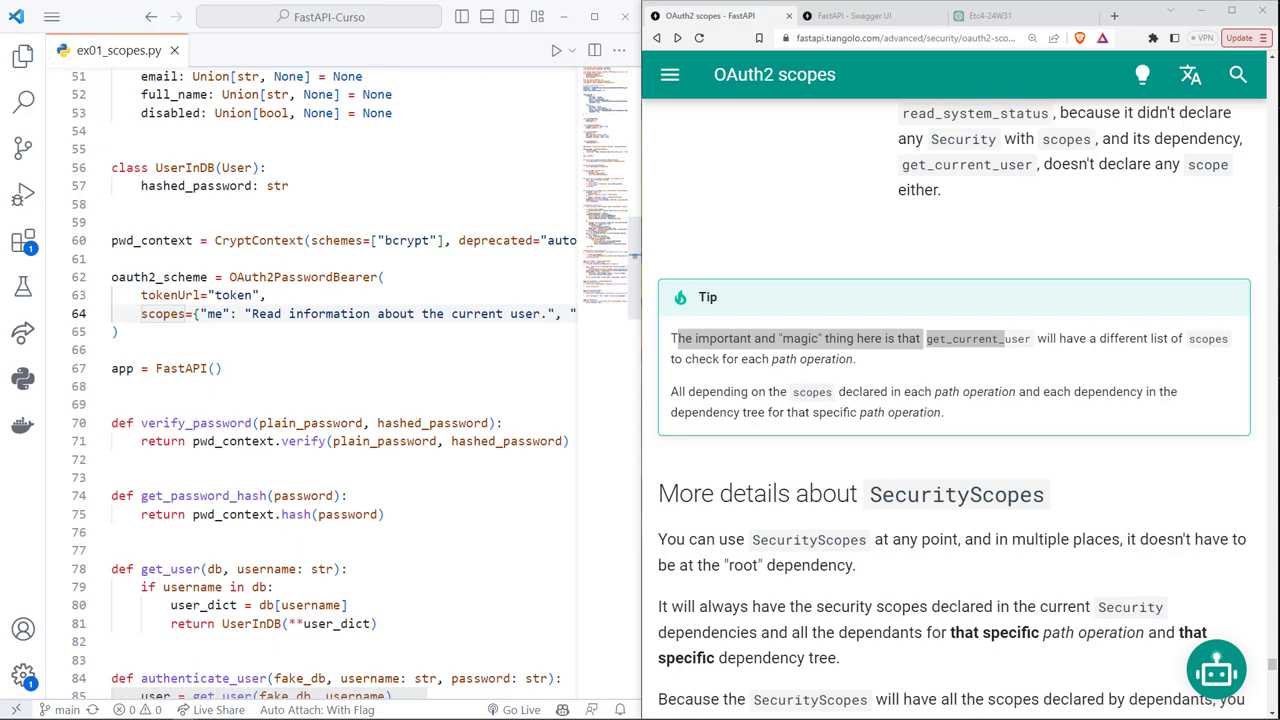
scroll(914, 486, "down", 3)
mouse_move(680, 228)
left_mouse_down()
mouse_move(795, 240)
mouse_move(1094, 509)
left_mouse_up()
scroll(1080, 520, "down", 1)
scroll(1080, 515, "down", 6)
scroll(1080, 513, "down", 6)
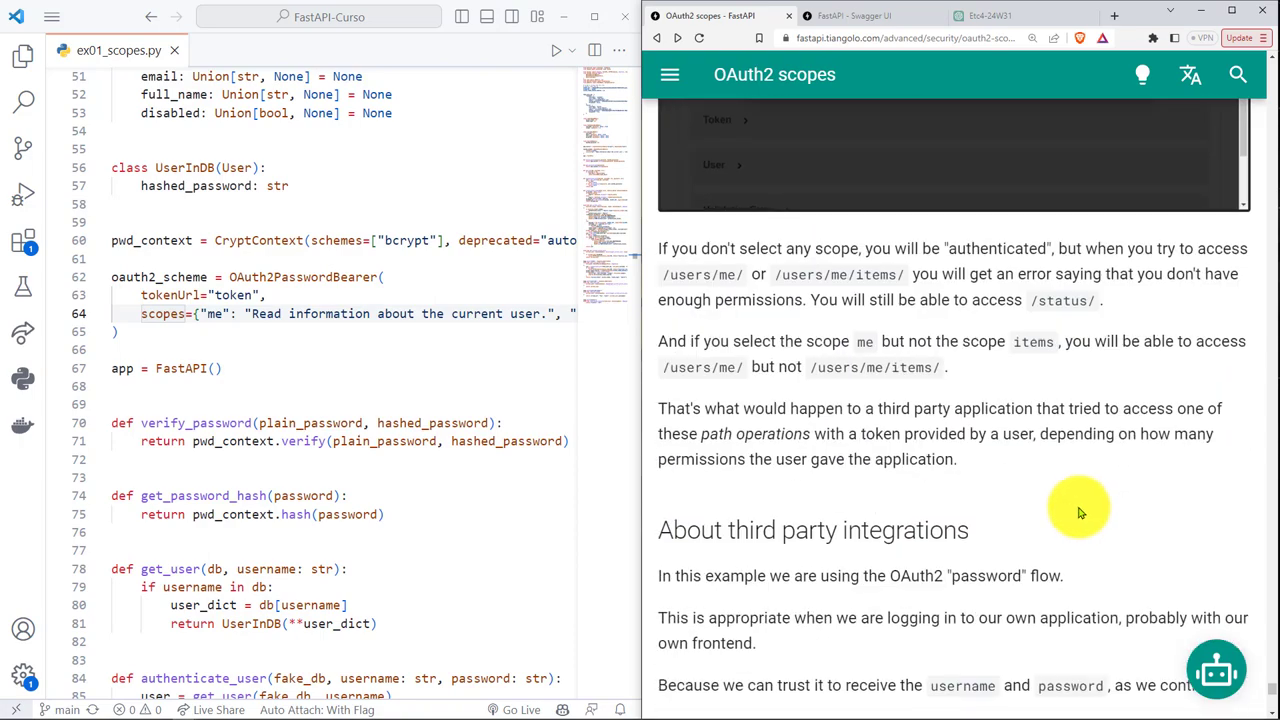
scroll(1080, 513, "down", 5)
scroll(1080, 513, "up", 5)
scroll(1080, 513, "up", 6)
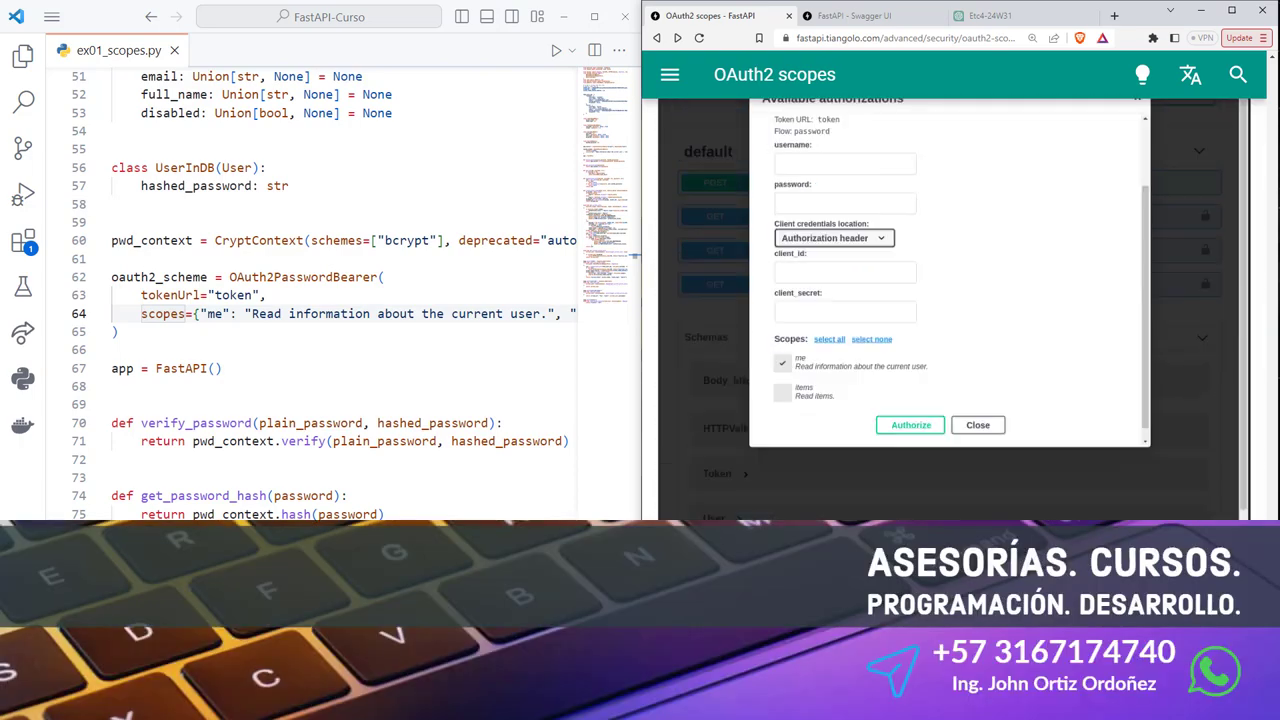
scroll(1080, 513, "up", 4)
scroll(1080, 513, "up", 4)
left_click(880, 512)
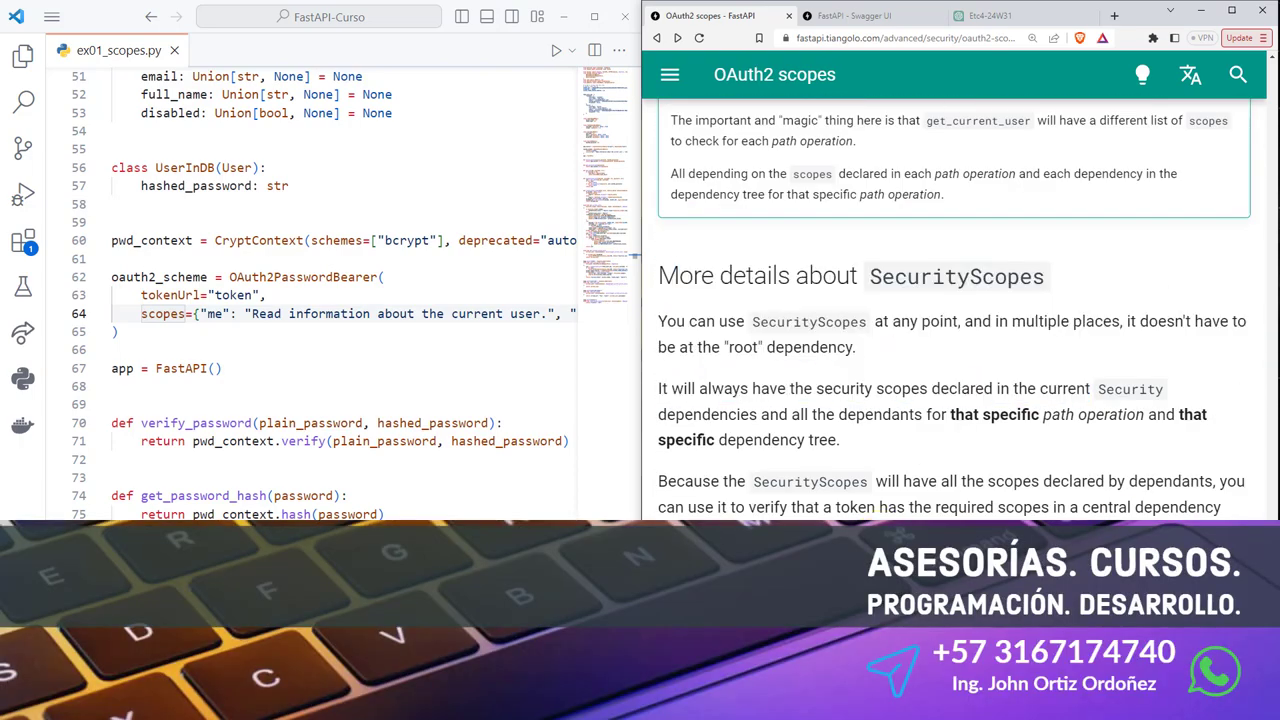